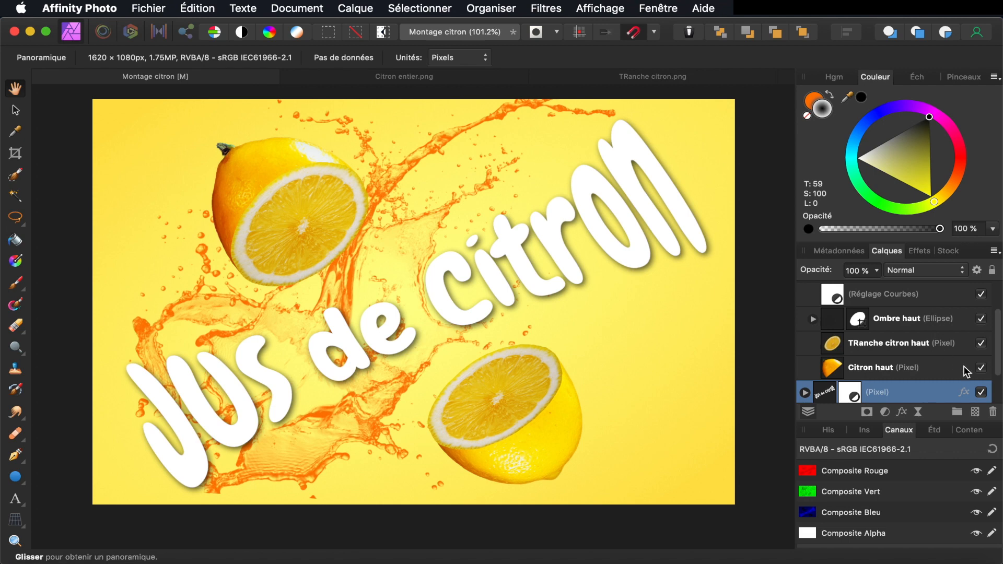
Hide and reshow the "TRanche citron haut" layer to compare the finished montage with and without the slice
left_click(982, 344)
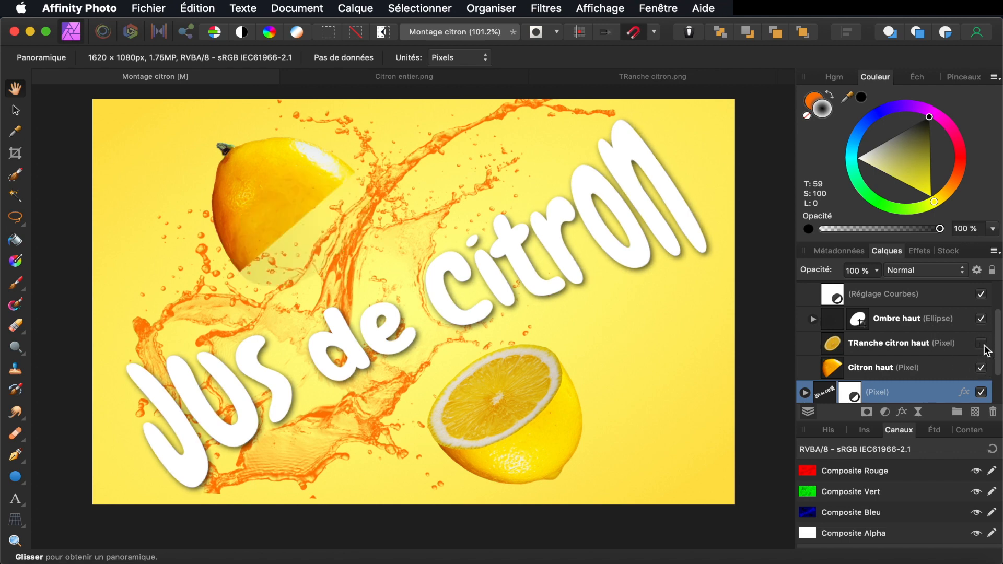
left_click(982, 345)
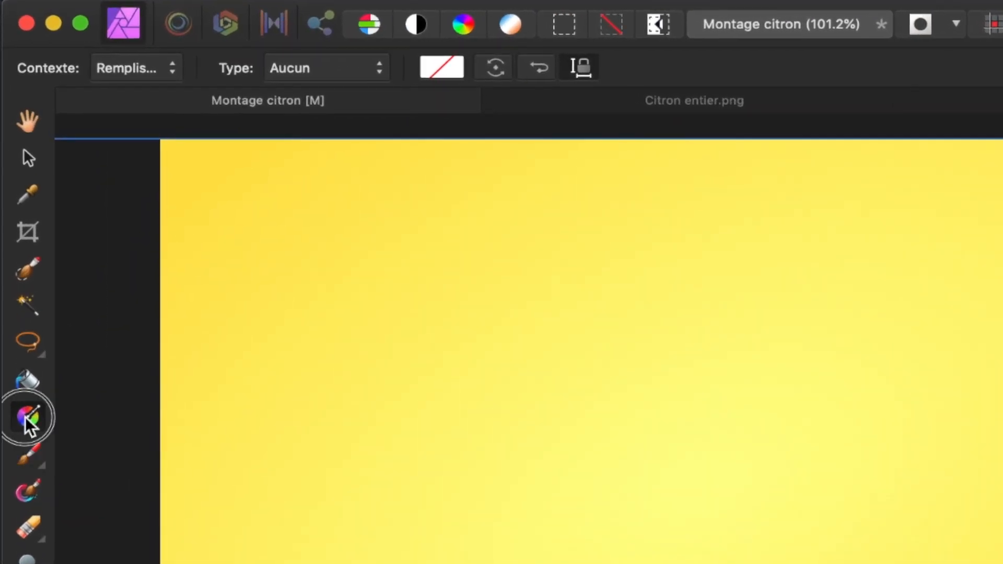
Fill the background layer with a radial gradient and set its starting stop to pure yellow (T 60, S 100, L 50)
left_click(302, 70)
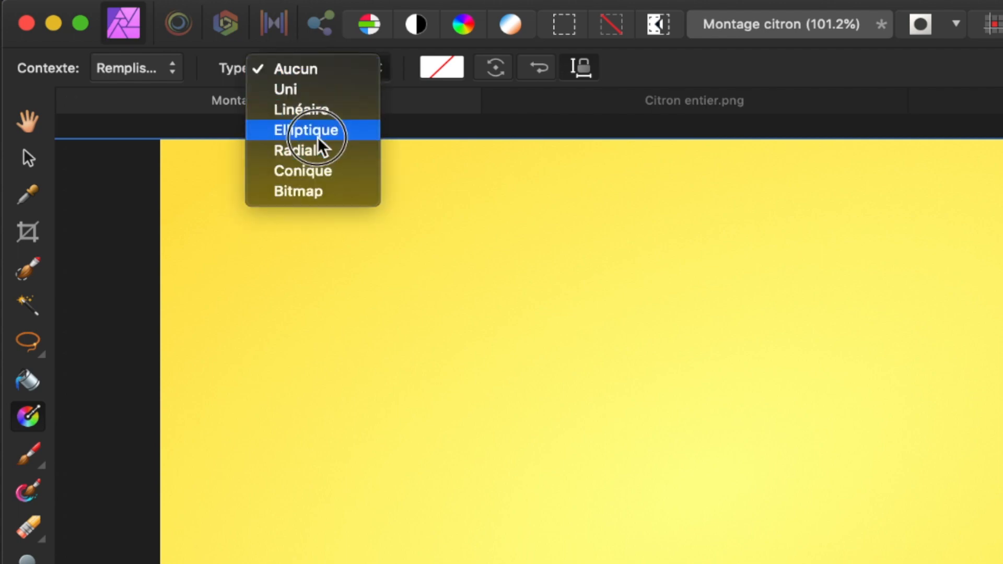
left_click(316, 150)
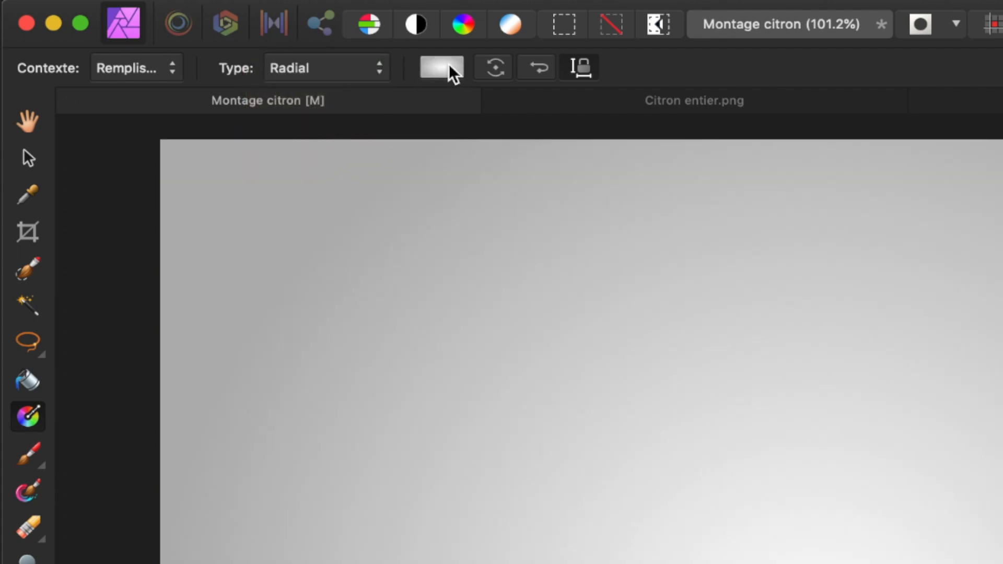
left_click(442, 66)
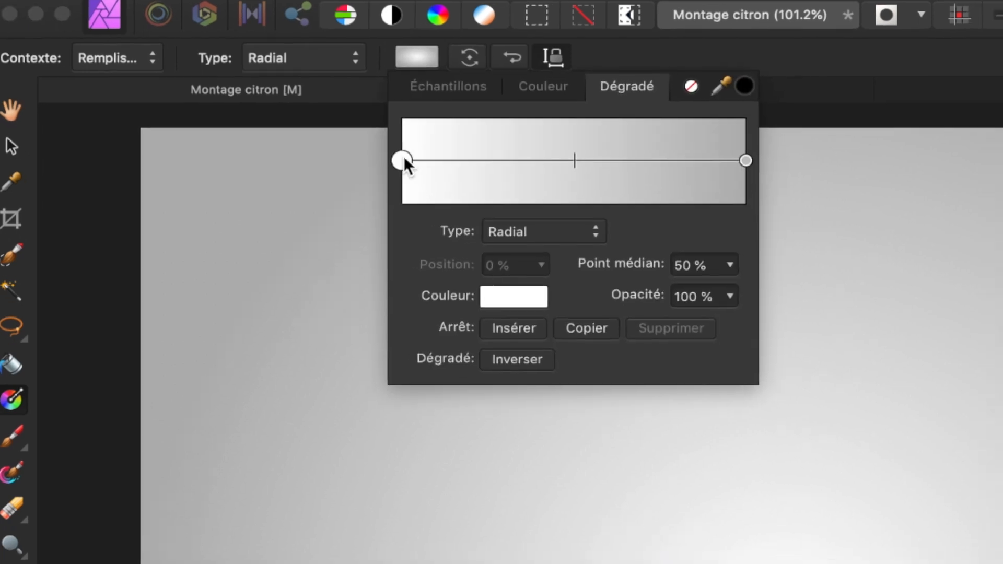
left_click(425, 172)
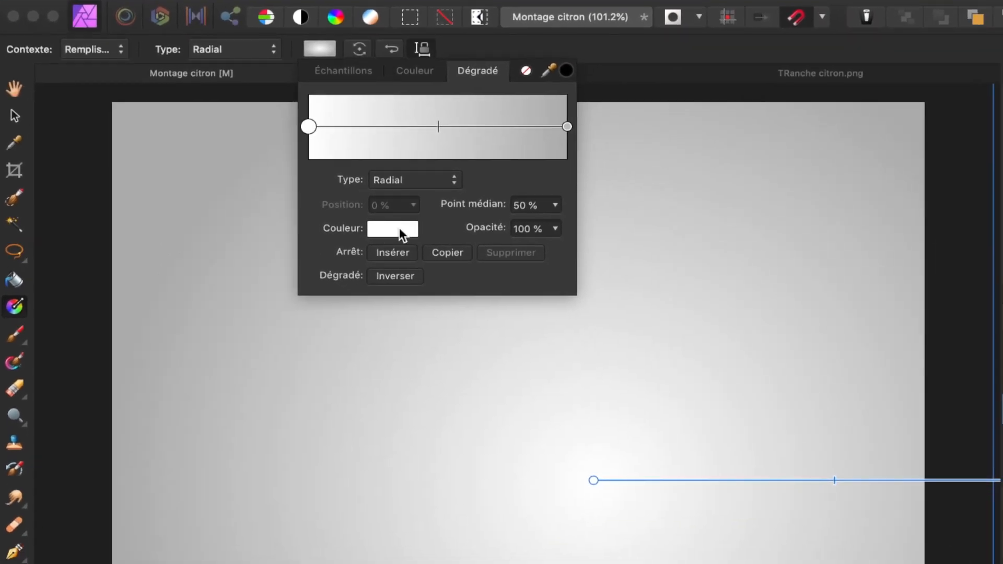
left_click(430, 245)
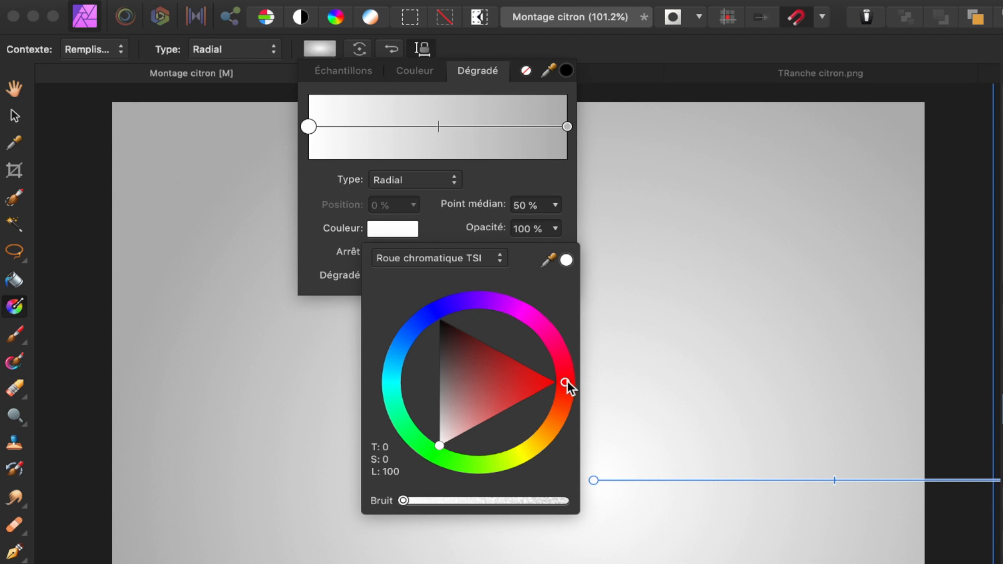
left_click_drag(566, 382, 527, 463)
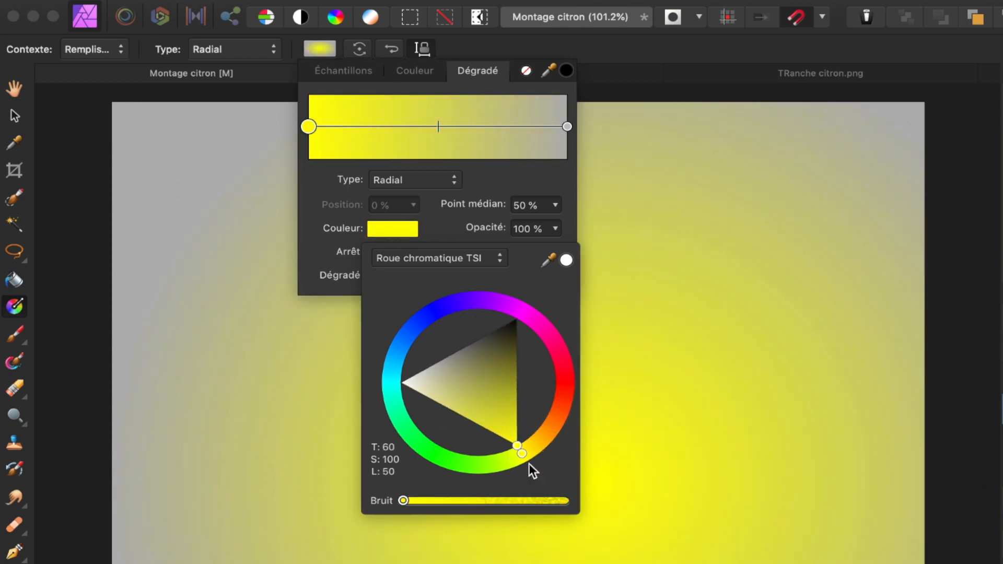
Set the gradient's end stop to a pale warm yellow (T 53, S 100, L 79)
left_click(567, 126)
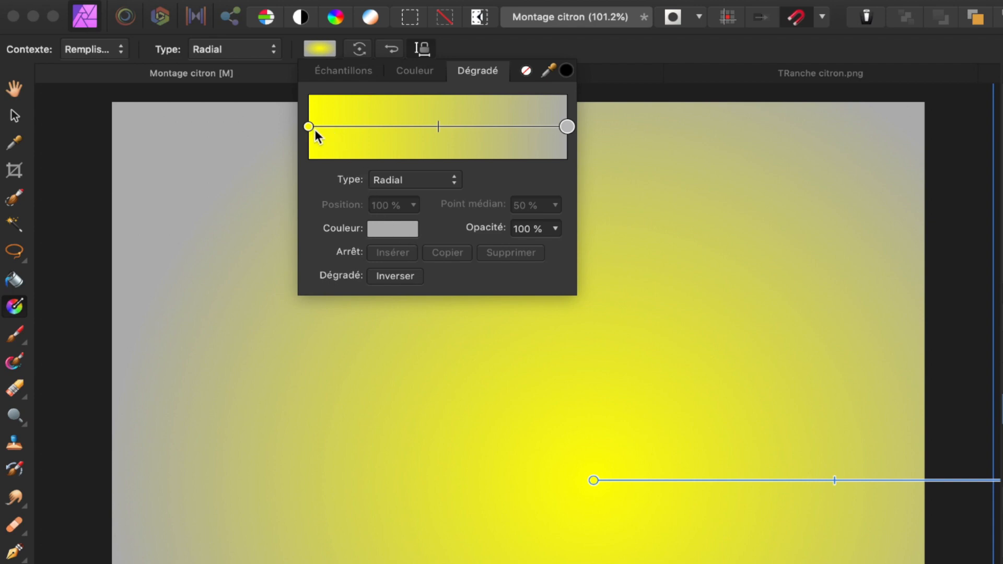
left_click(399, 231)
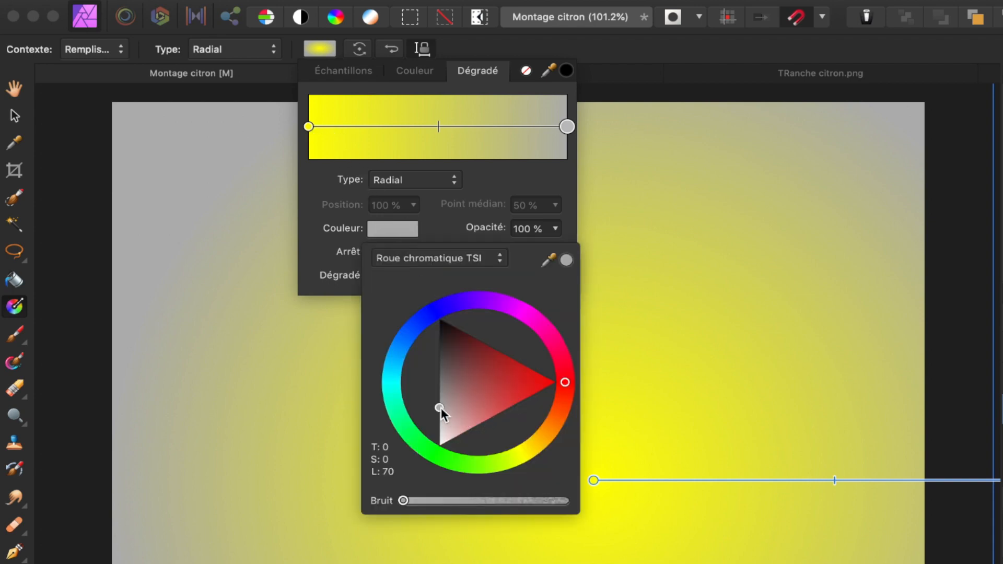
left_click_drag(566, 379, 530, 452)
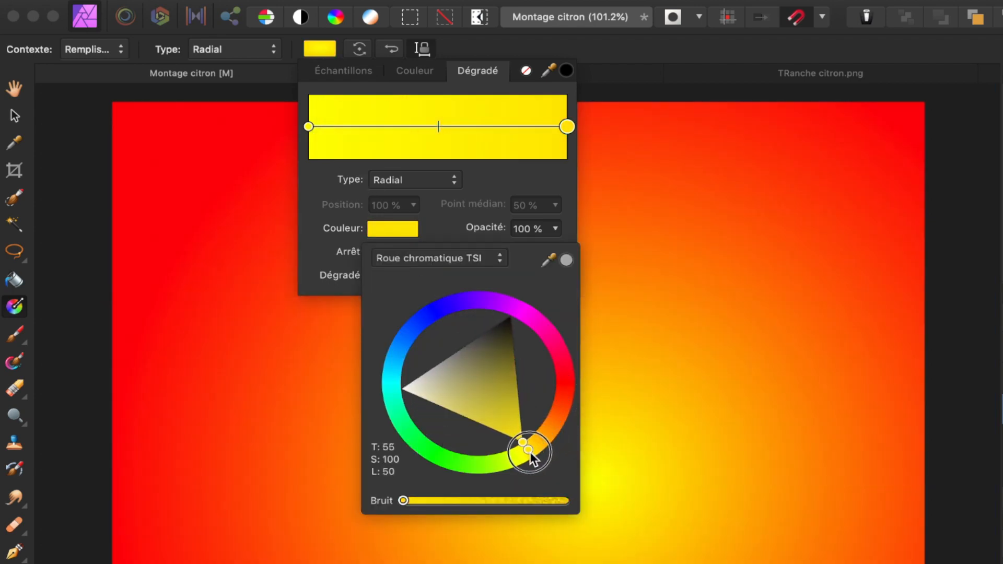
left_click_drag(460, 415, 445, 419)
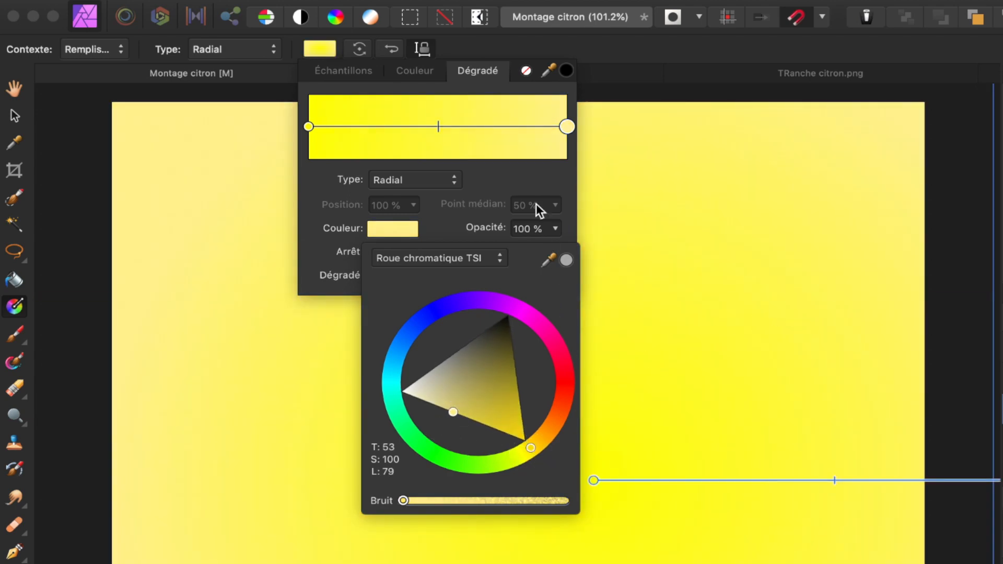
Invert the background gradient and move its centre to about the middle of the canvas
left_click(325, 46)
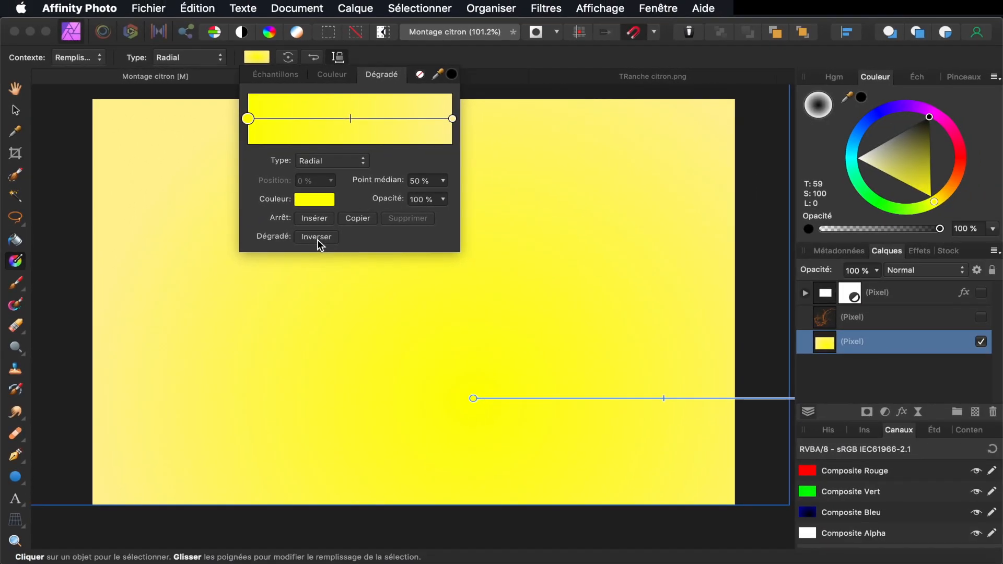
left_click(318, 239)
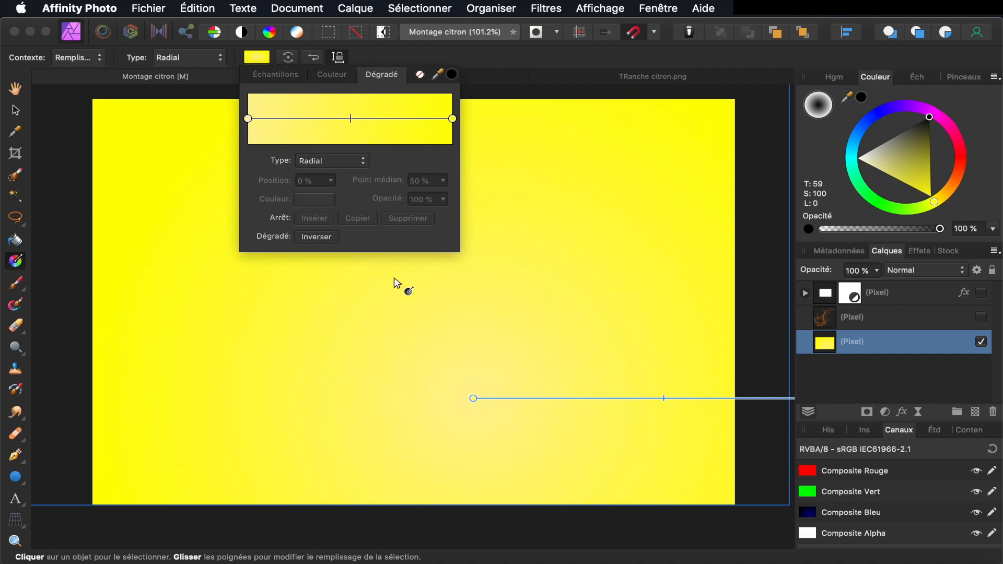
left_click_drag(475, 398, 428, 303)
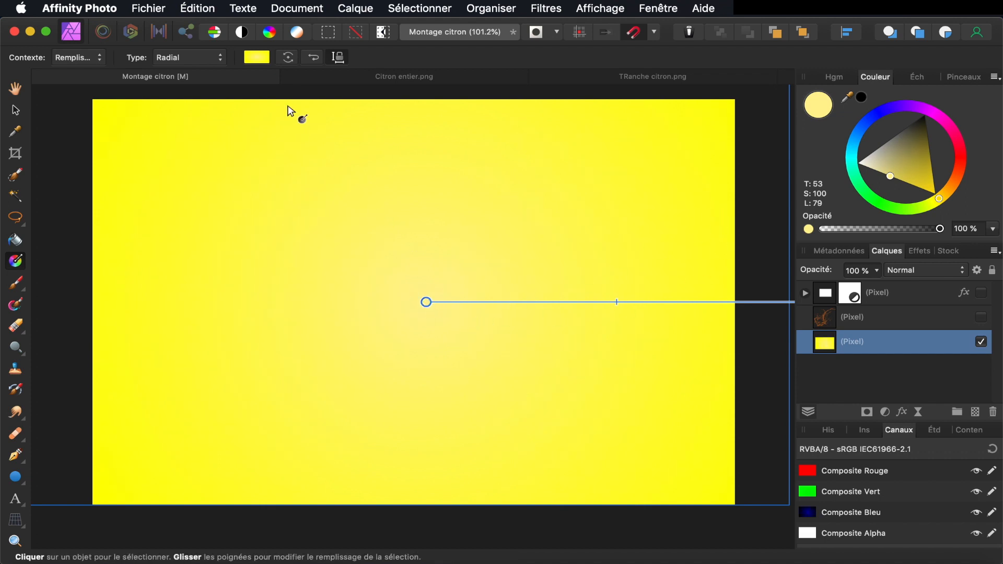
Lighten the gradient's outer yellow stop to T 60, S 100, L 63
left_click(256, 57)
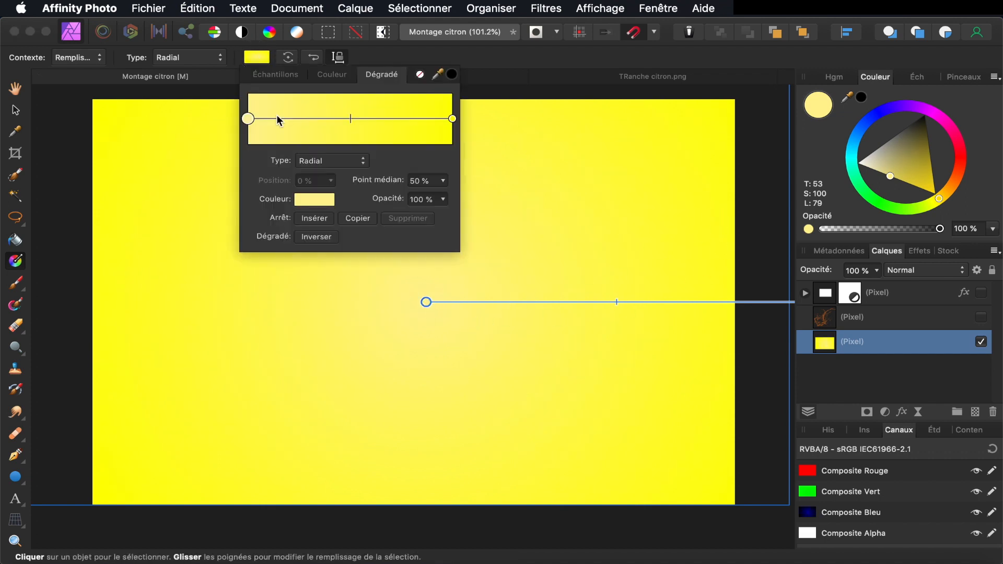
left_click(453, 119)
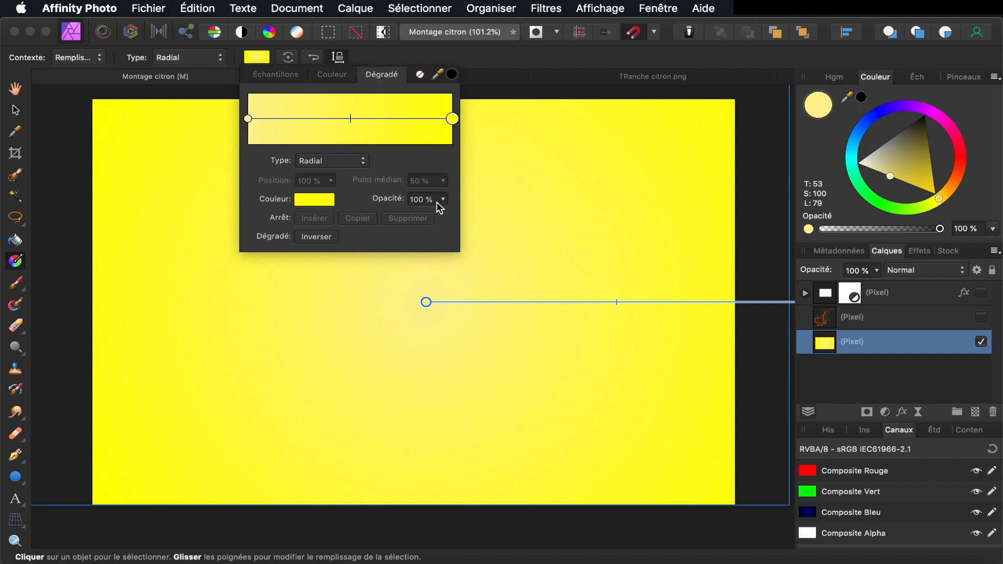
left_click(315, 199)
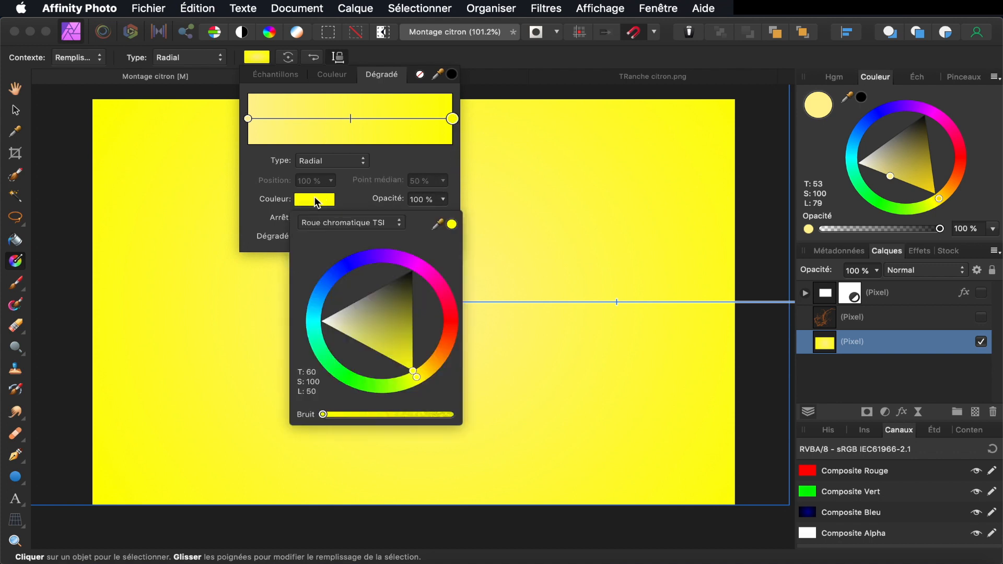
left_click(412, 371)
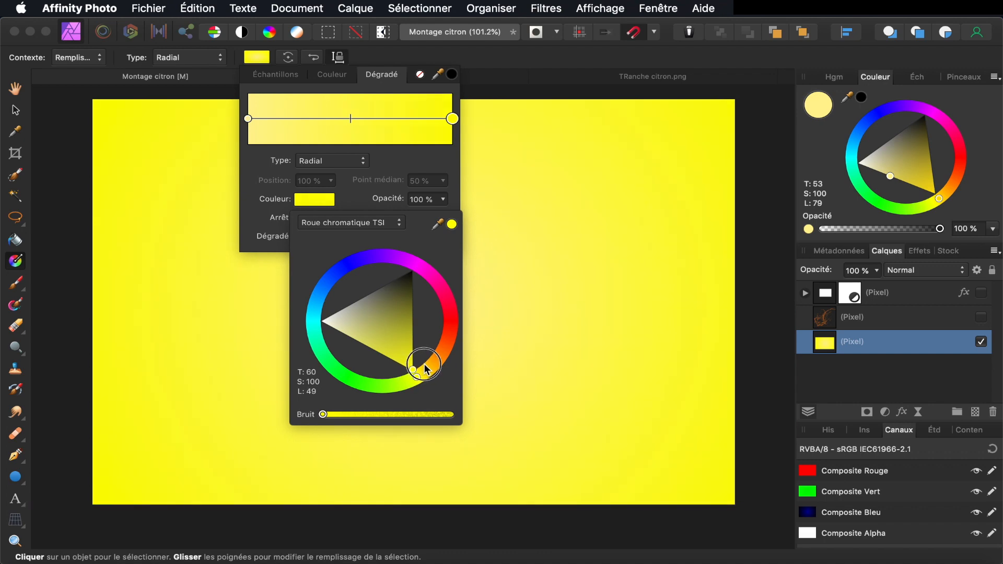
left_click_drag(419, 376, 388, 359)
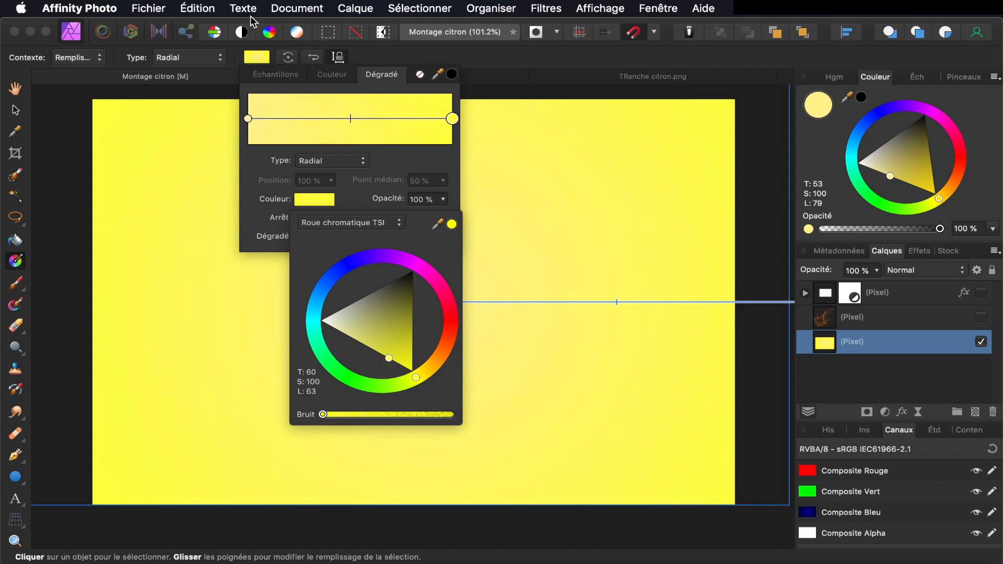
left_click(256, 57)
left_click(256, 57)
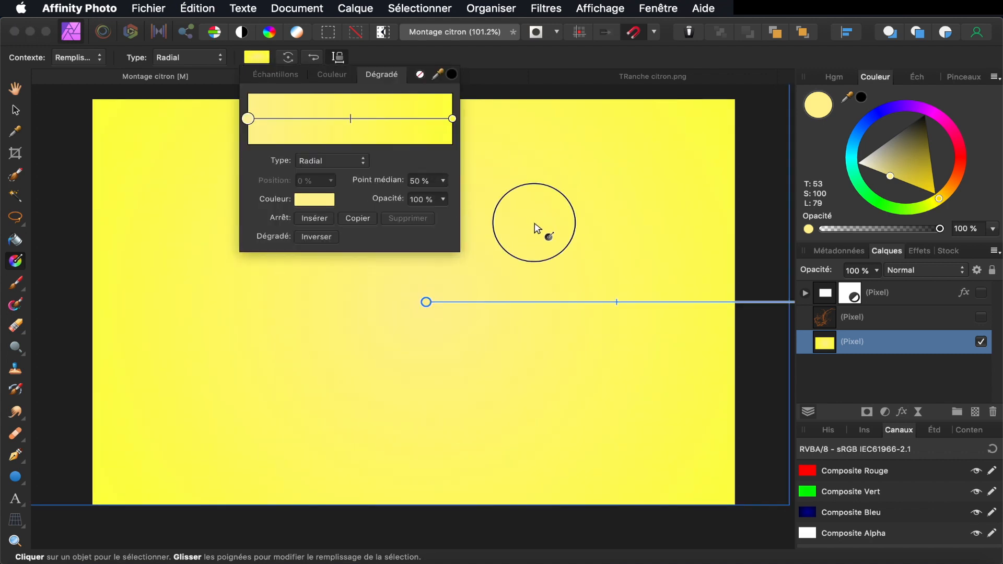
left_click(535, 224)
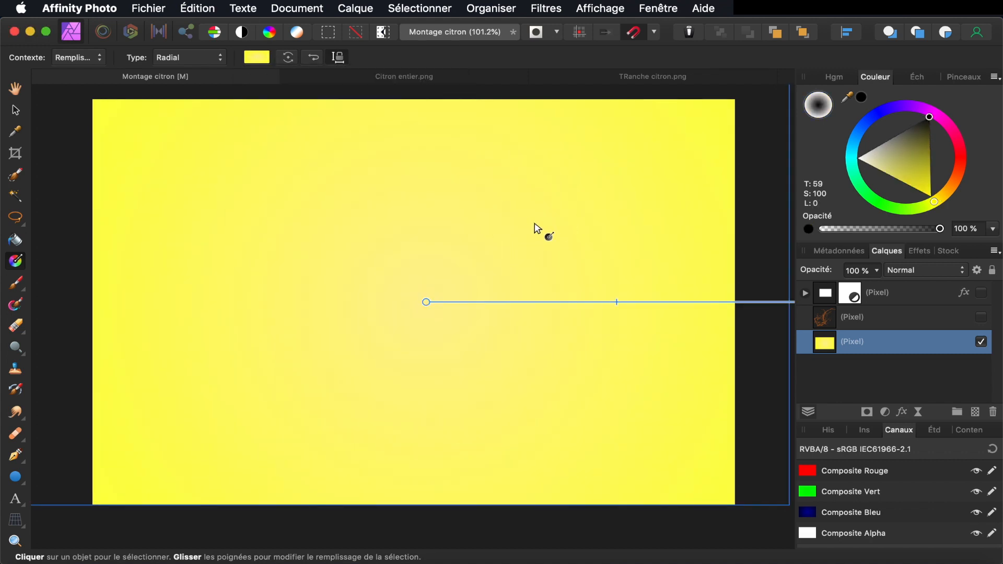
Copy the whole lemon from Citron entier.png and paste it above the background in the Montage citron document
left_click(439, 78)
key("h")
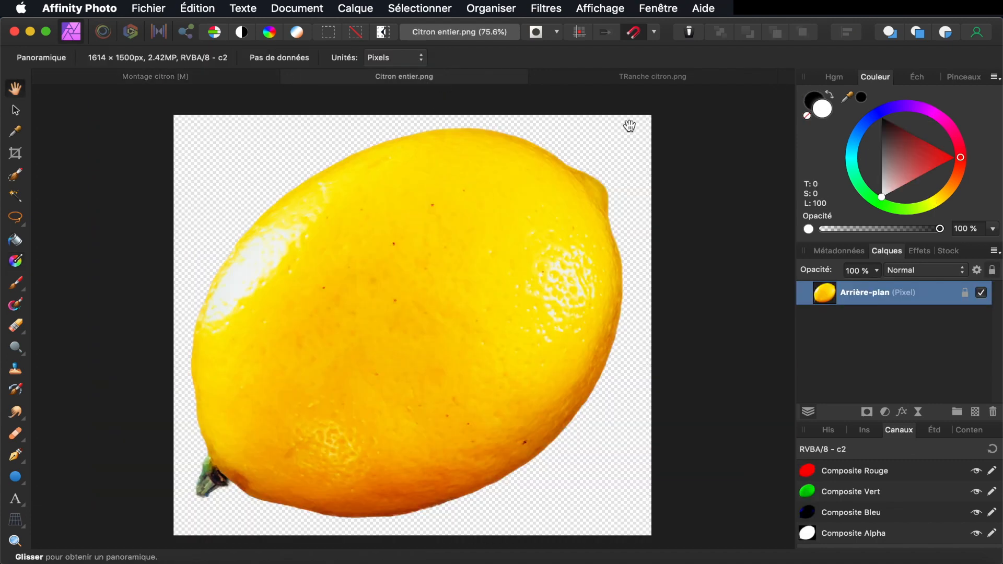
left_click(664, 79)
left_click(456, 78)
left_click(16, 111)
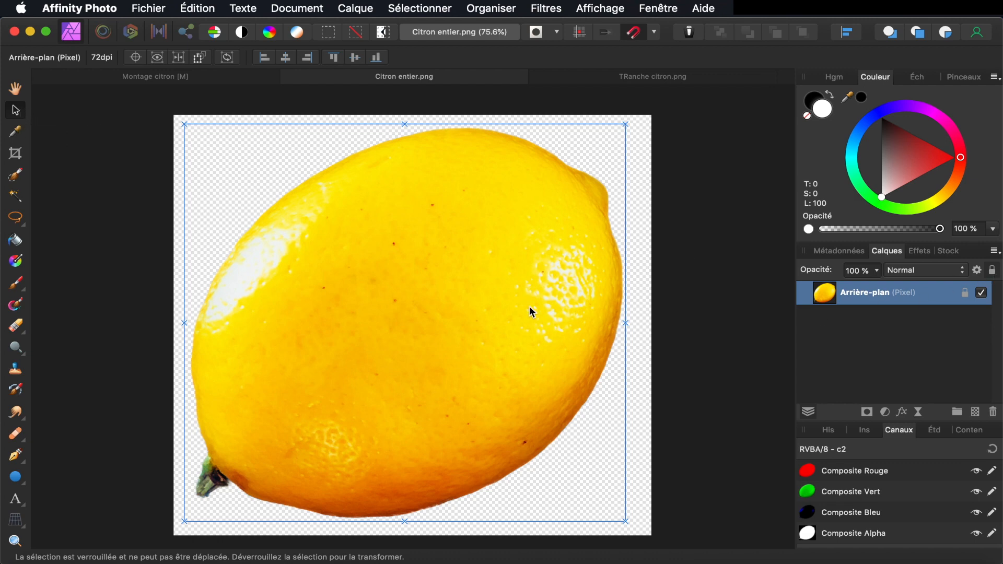
left_click(205, 78)
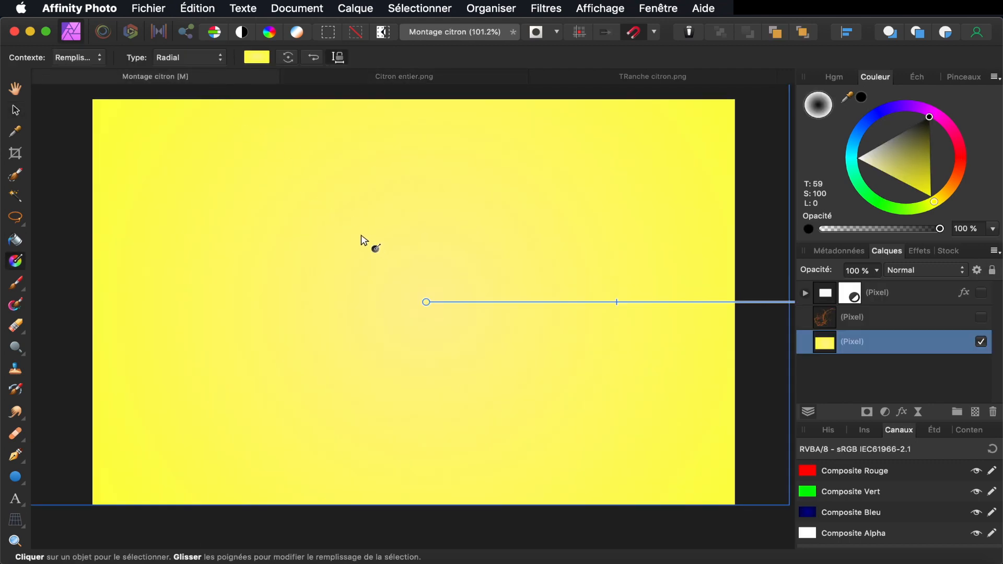
key("super+v")
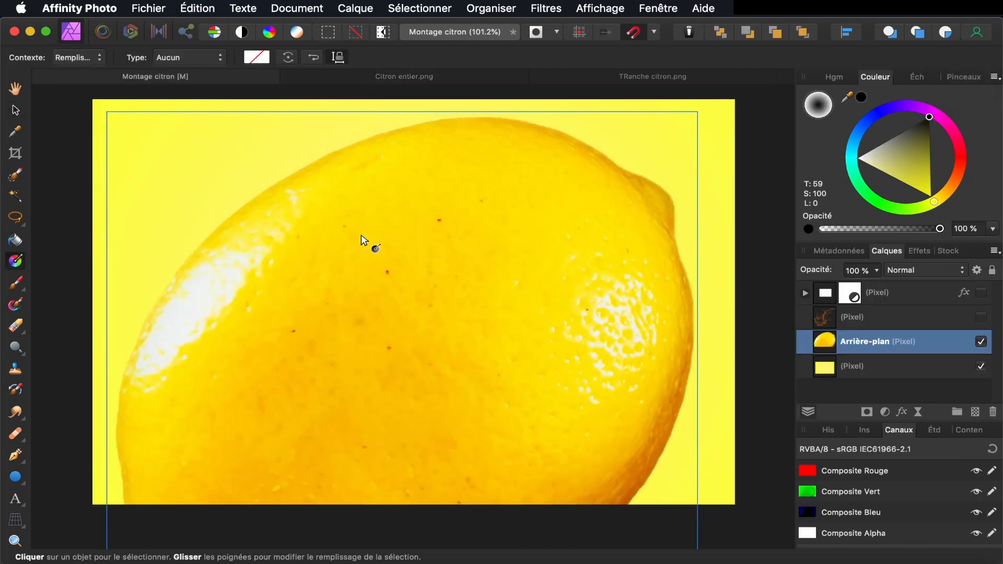
Scale the pasted lemon down to about a third of its size, in the upper-left part of the canvas
key("super+minus")
scroll(362, 235, "down", 3)
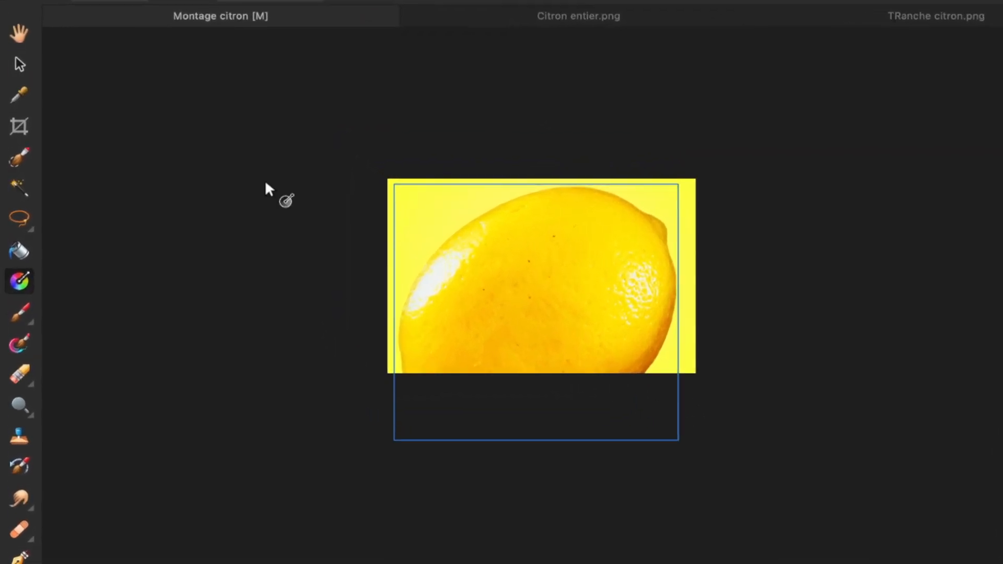
left_click(19, 64)
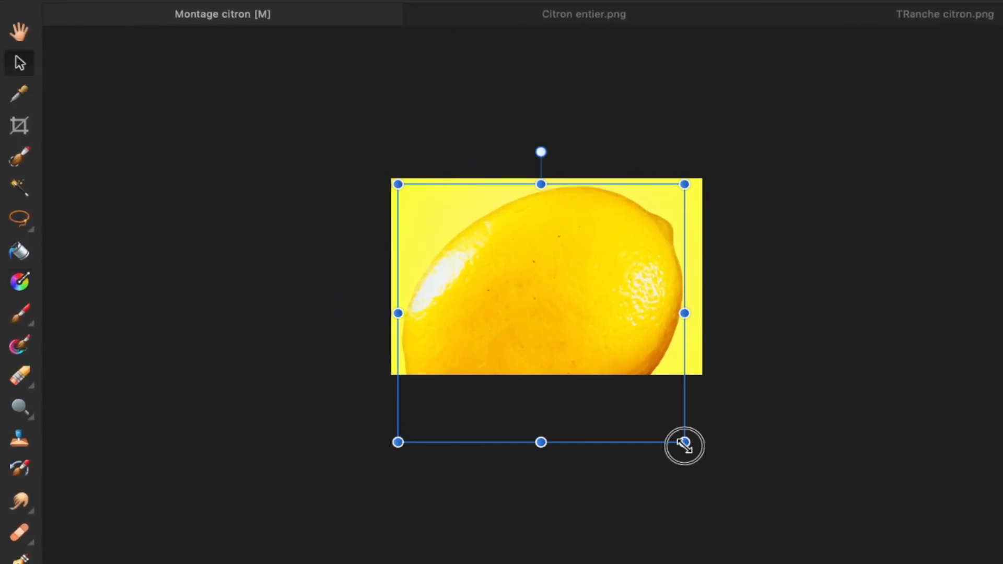
left_click_drag(685, 443, 495, 285)
Copy the lemon slice from TRanche citron.png and paste it into the Montage citron document
left_click(945, 15)
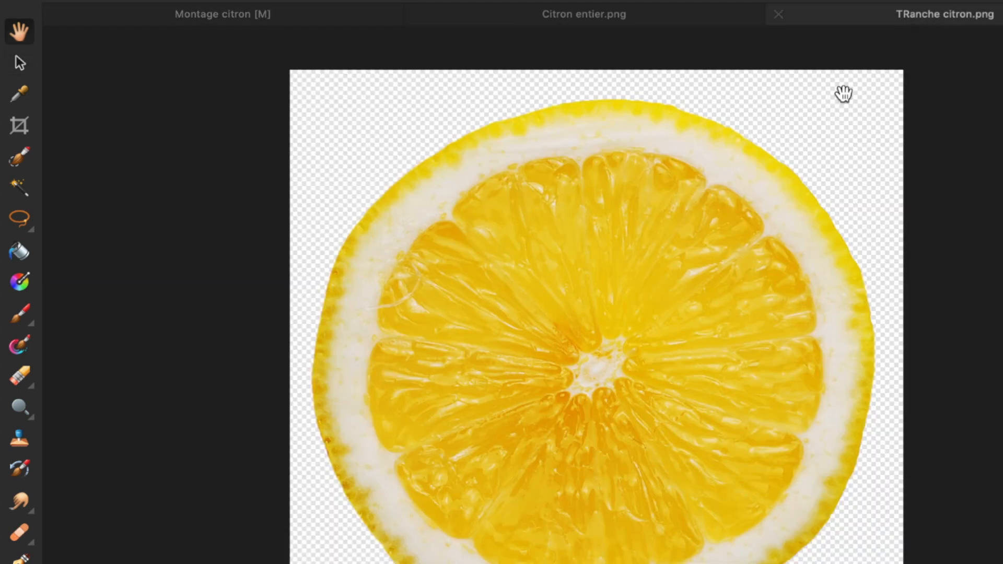
key("h")
left_click(148, 18)
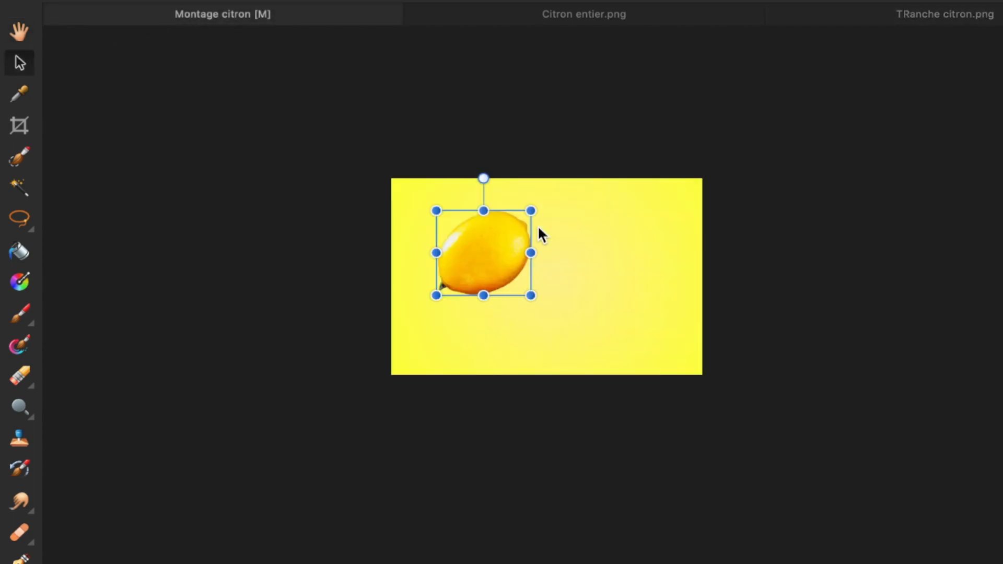
key("super+v")
Scale the lemon slice down to roughly the whole lemon's size and place it to the right of the lemon
left_click_drag(737, 510, 545, 281)
left_click_drag(477, 236, 605, 275)
left_click_drag(660, 320, 648, 312)
scroll(547, 267, "up", 5)
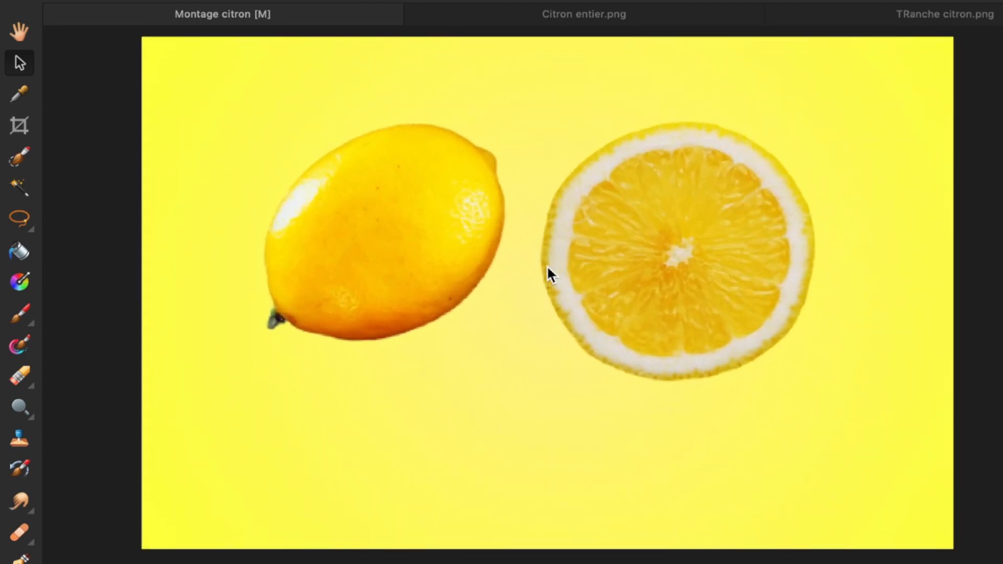
scroll(547, 266, "down", 2)
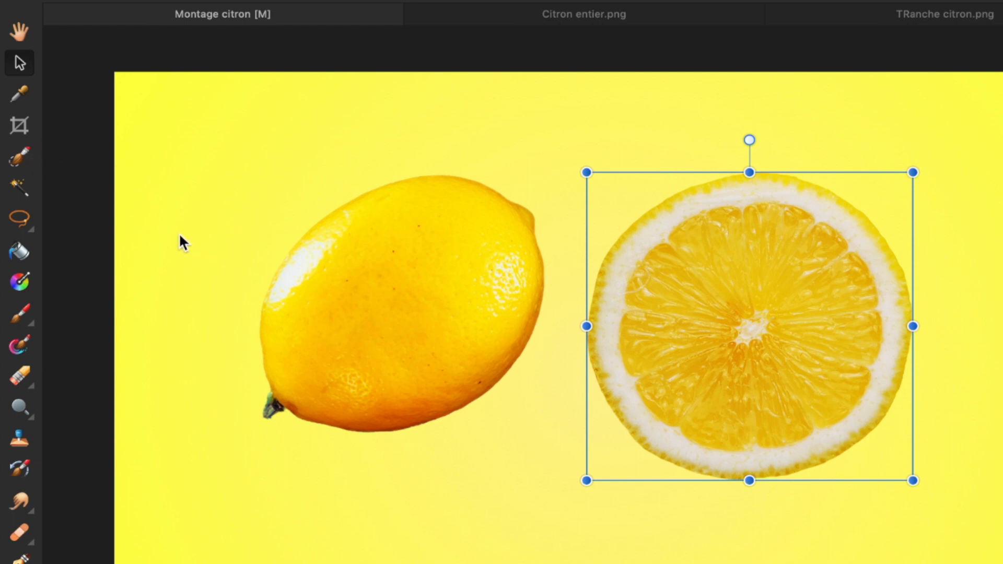
Rotate the whole lemon about 90° clockwise so its stem points to the upper left
left_click(328, 294)
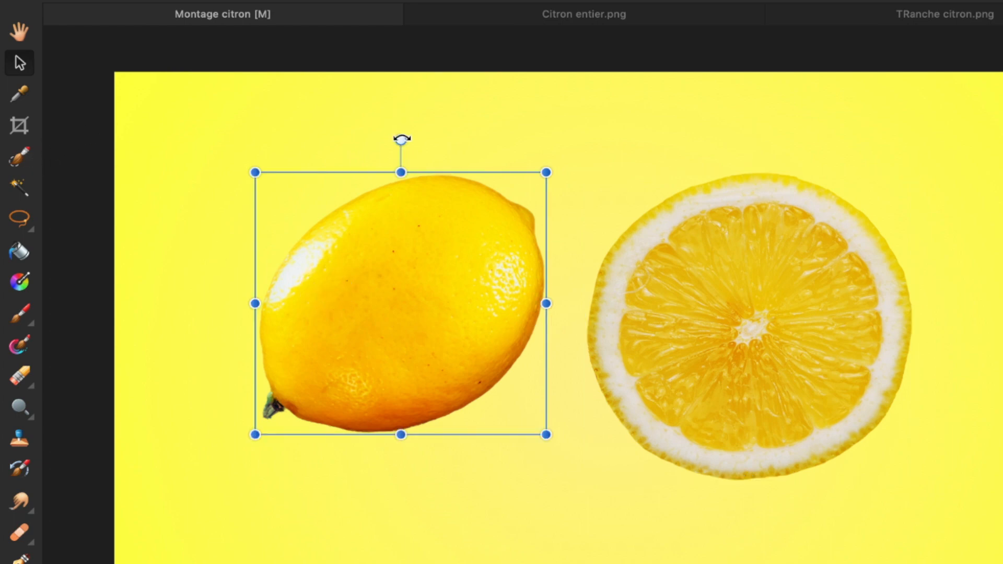
left_click_drag(400, 140, 569, 302)
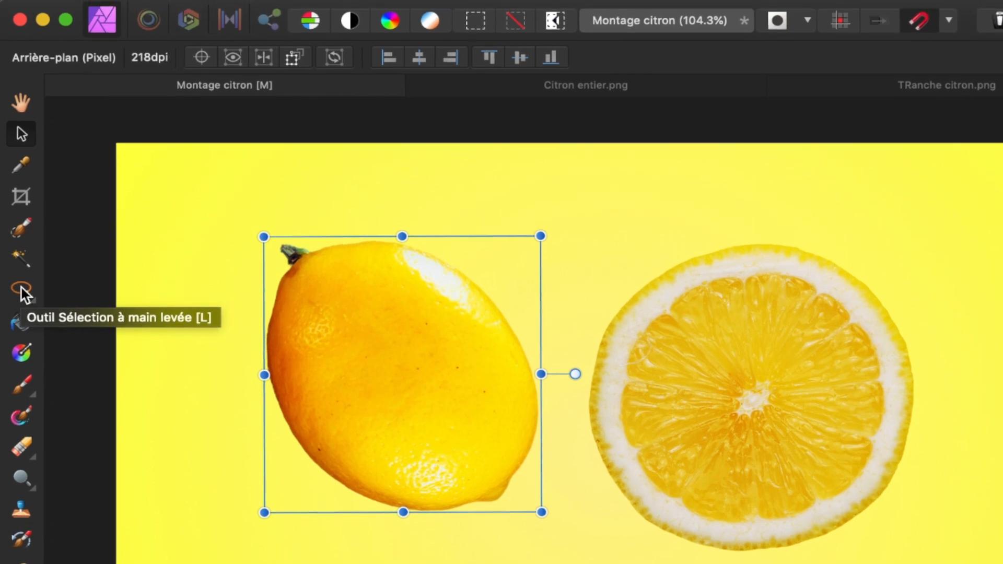
Set the freehand selection to polygonal, and rename the whole lemon's layer "Citron" and the slice's layer "tranche"
left_click(21, 289)
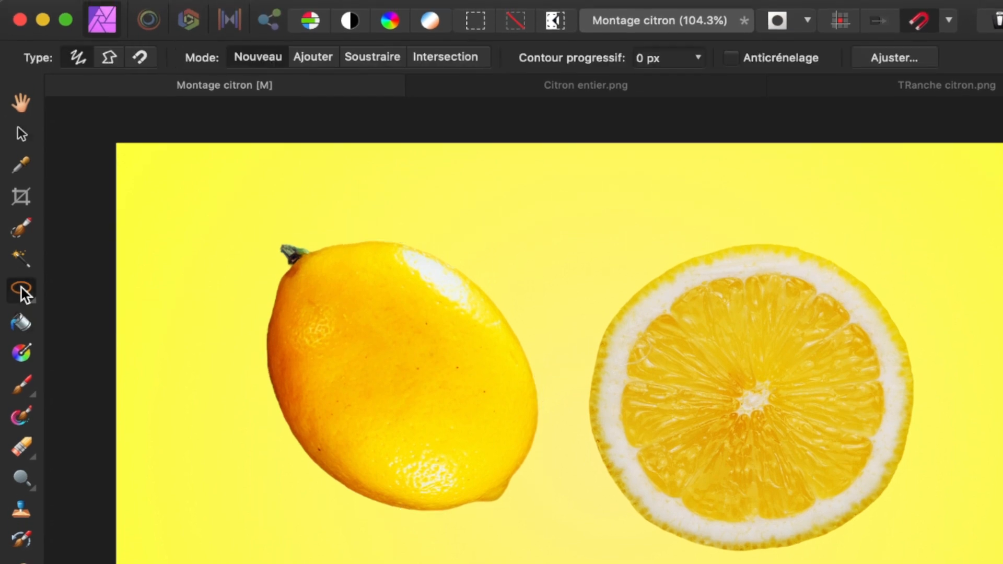
left_click(110, 58)
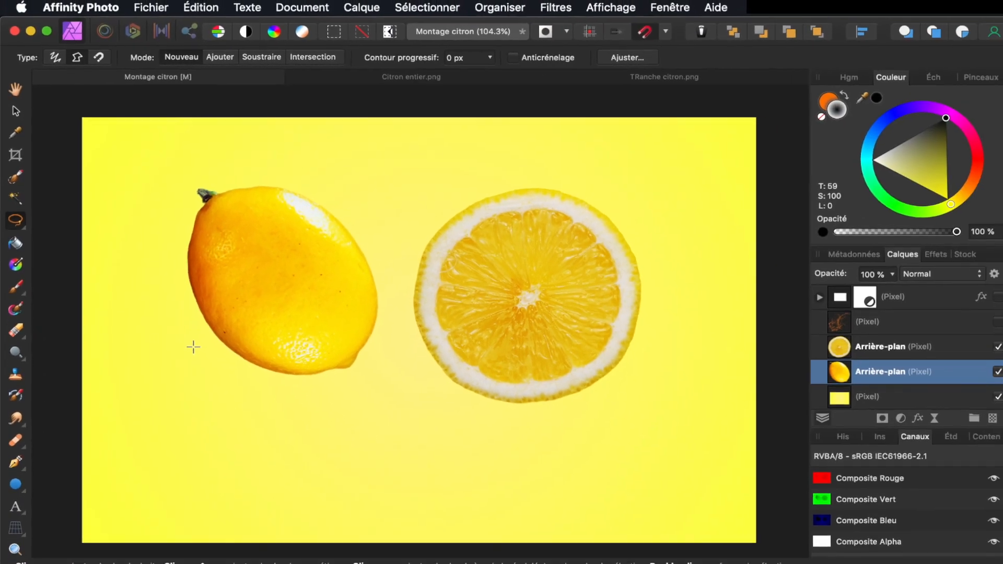
double_click(873, 368)
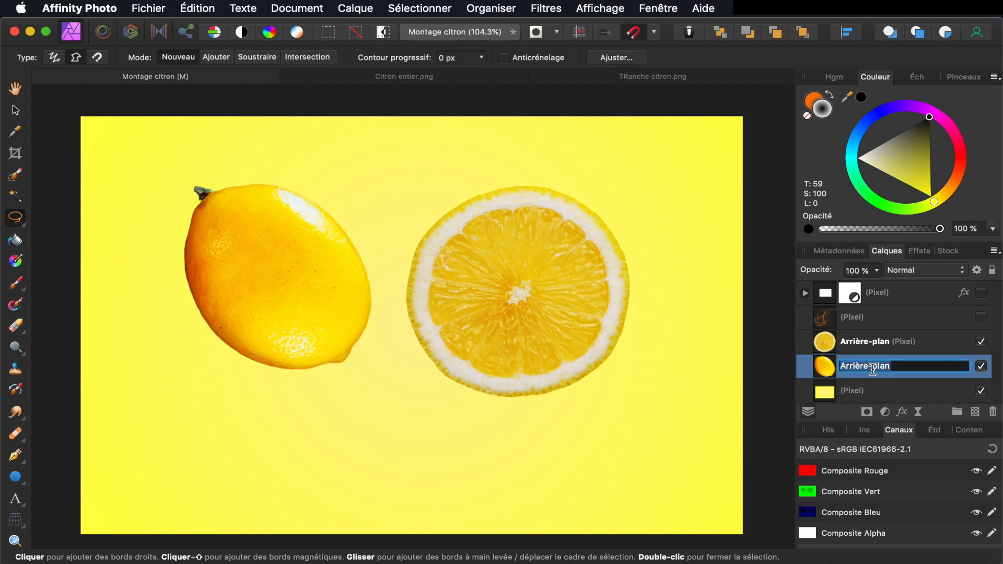
type("Citron")
key("Return")
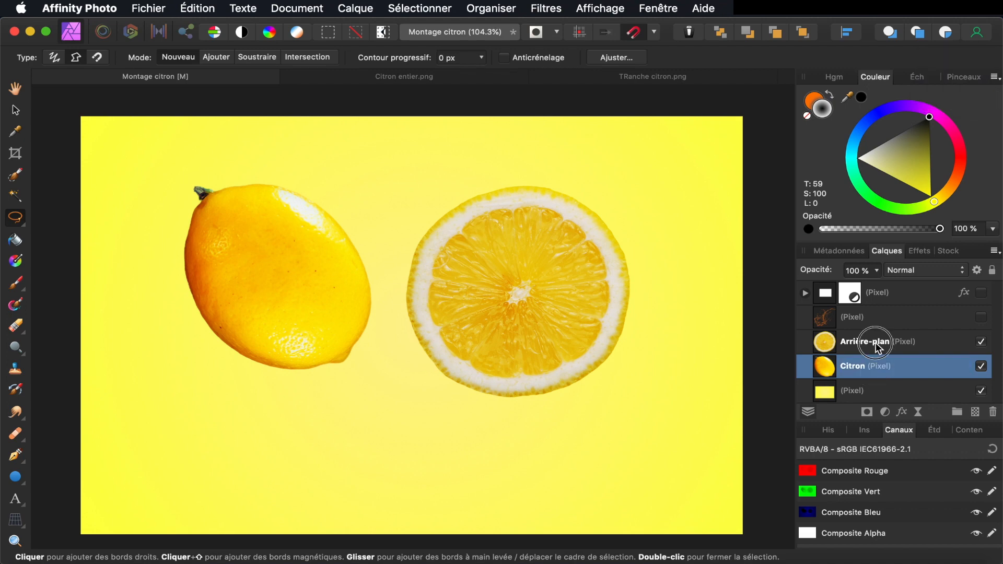
left_click(875, 343)
double_click(876, 342)
type("tranche")
key("Return")
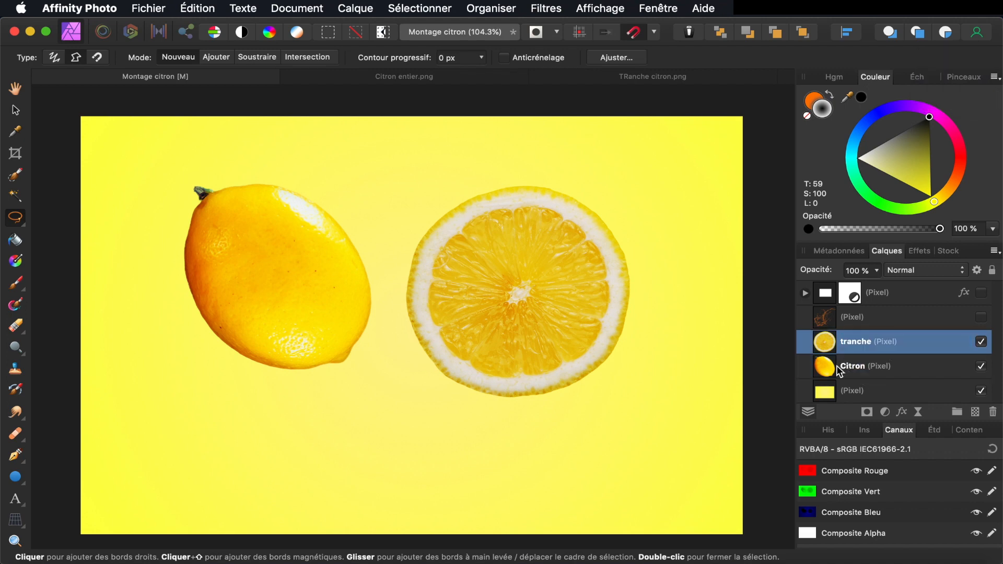
Outline the lower half of the whole lemon with a diagonal-edged polygonal selection and duplicate that part onto a new layer
left_click(832, 366)
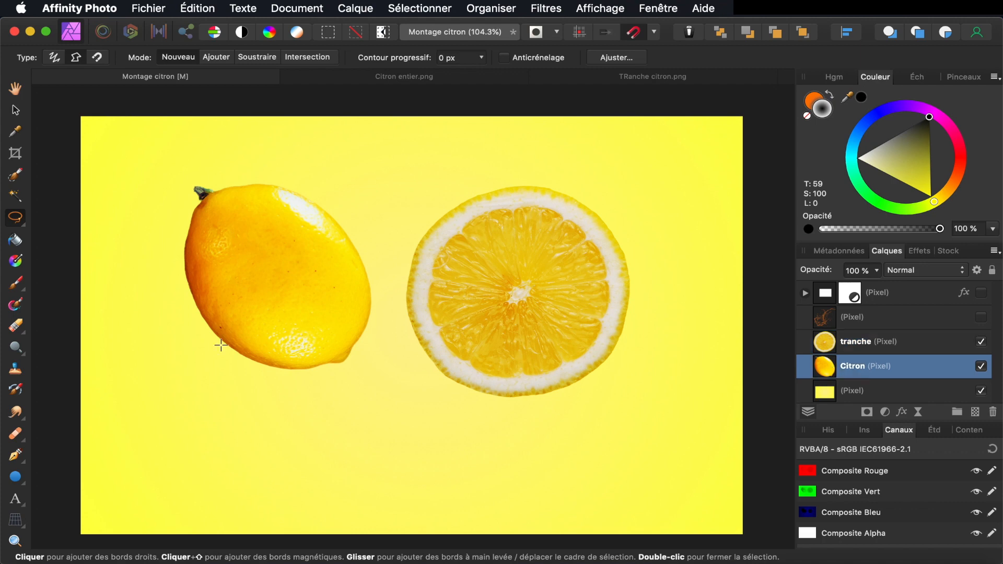
left_click(180, 336)
left_click(365, 222)
left_click(407, 368)
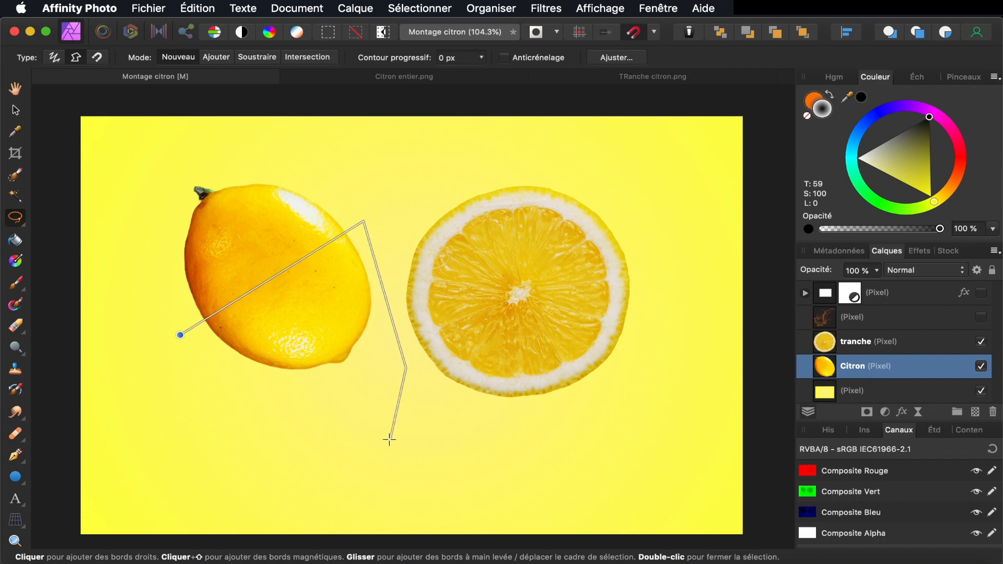
left_click(343, 453)
left_click(181, 335)
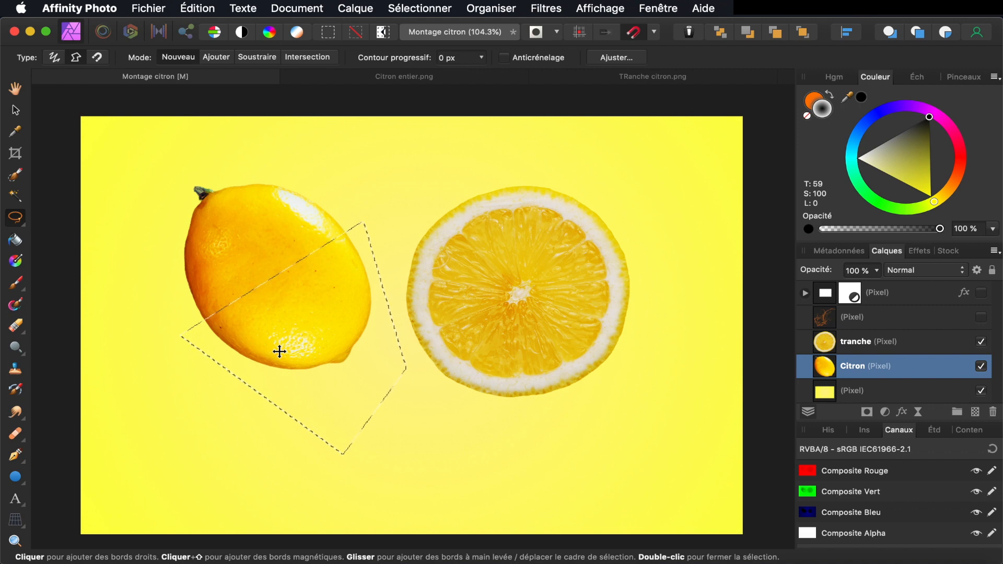
key("super+j")
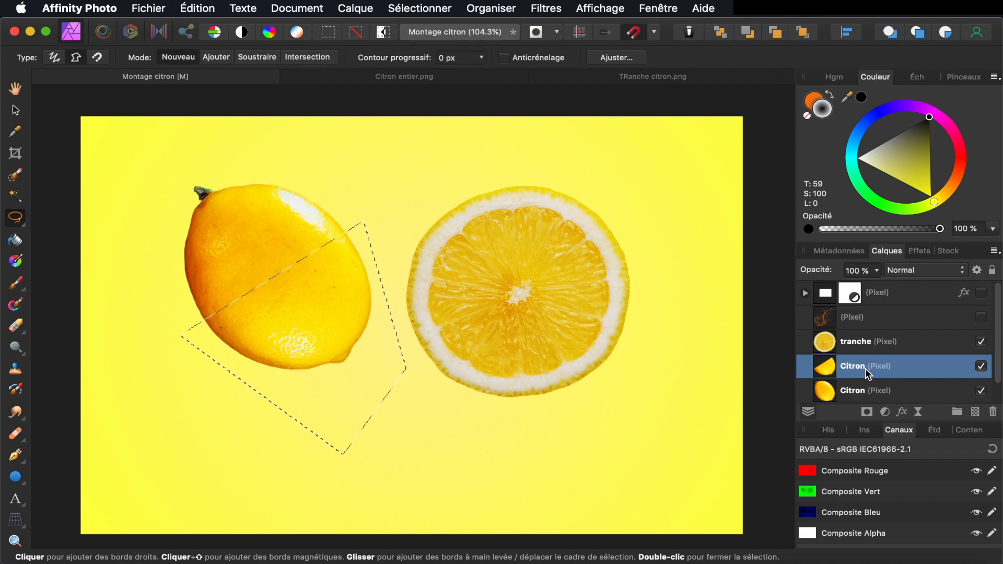
Invert the selection and duplicate the lemon's upper half from the original Citron layer onto its own layer
left_click(857, 395)
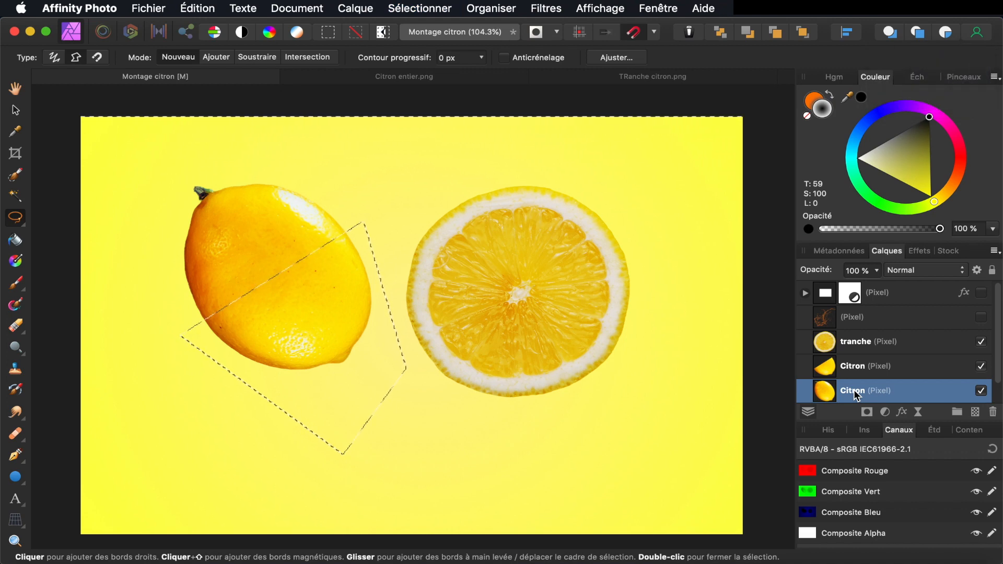
key("super+j")
scroll(854, 392, "down", 3)
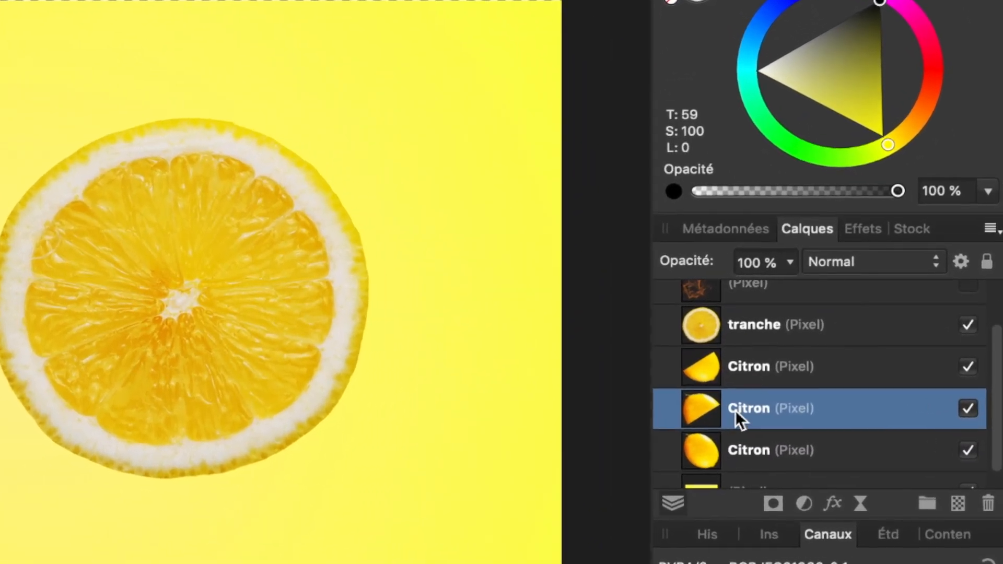
Rename the lower-half layer "Citron bas" and the upper-half layer "Citron haut"
left_click(753, 365)
double_click(766, 370)
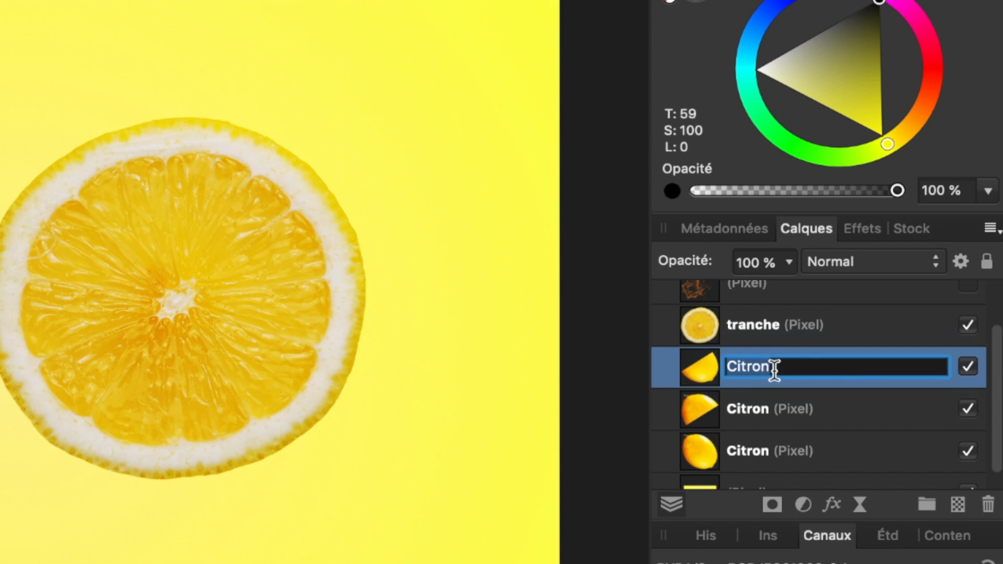
key("Right")
type("bas")
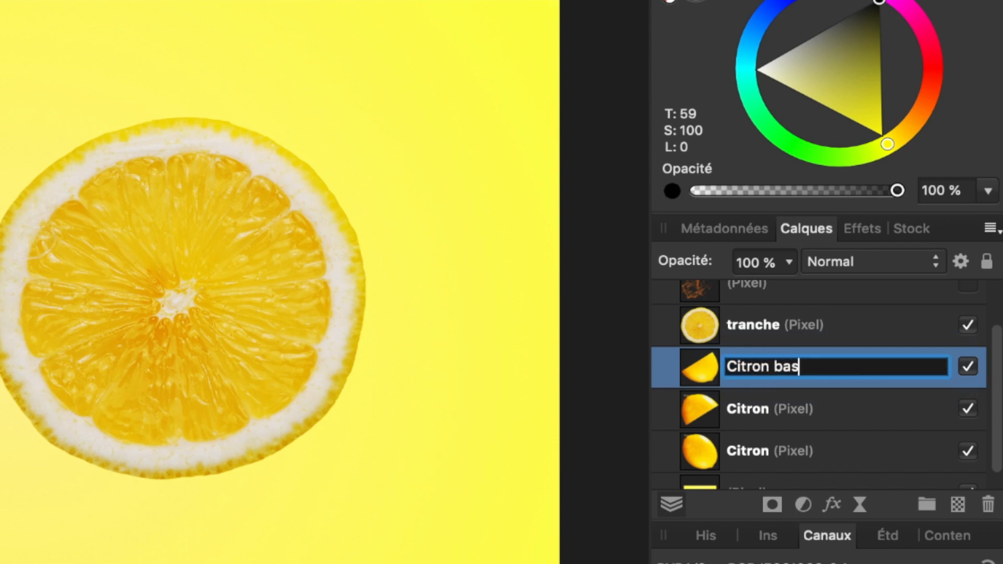
left_click(764, 413)
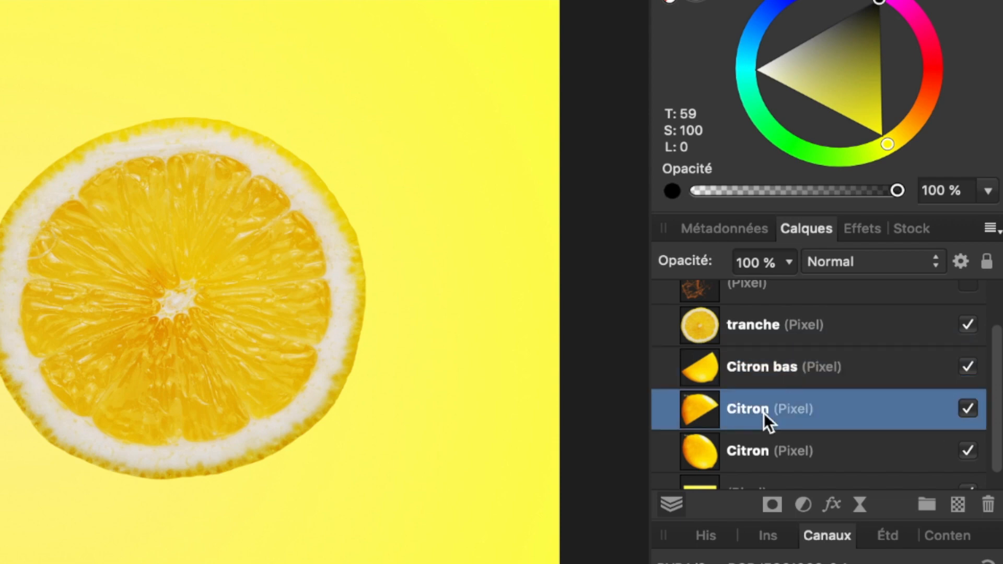
double_click(764, 413)
key("Right")
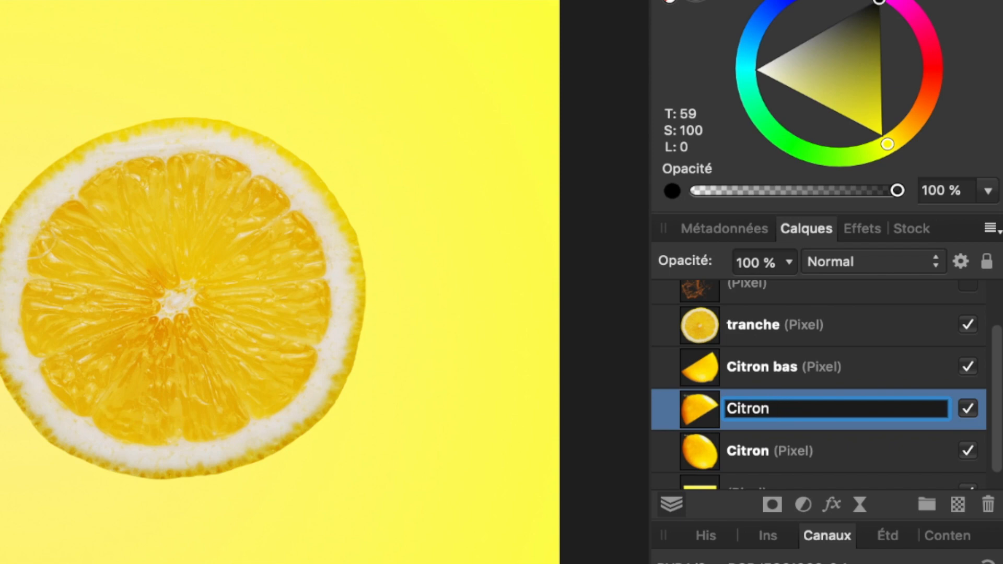
type("haut")
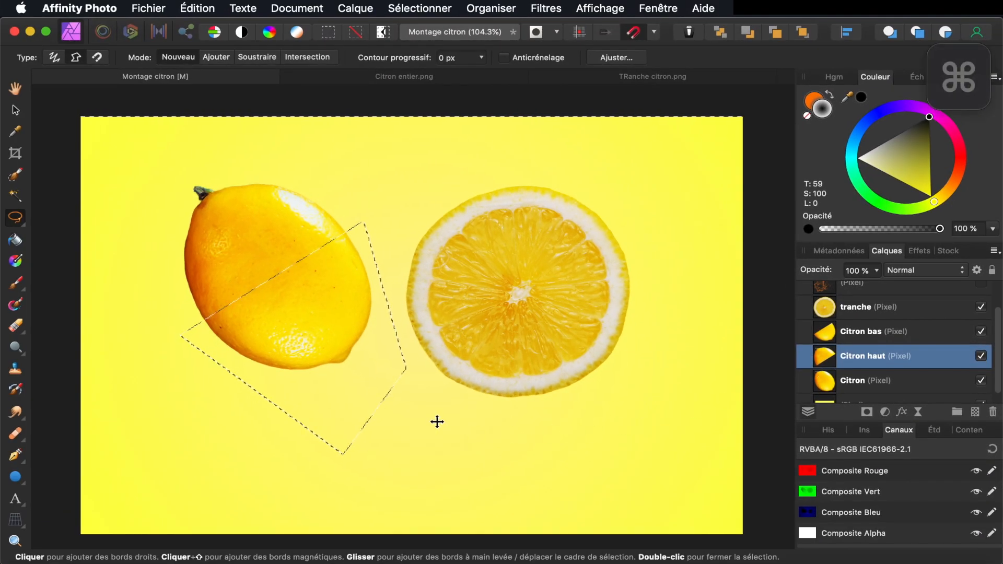
Clear the selection and delete the original whole-lemon Citron layer
key("super+d")
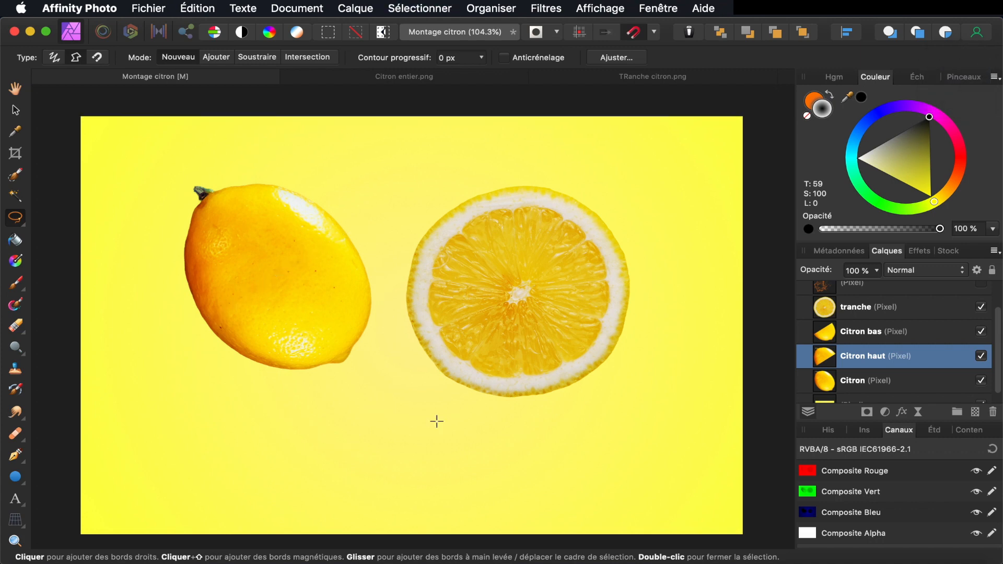
left_click(921, 383)
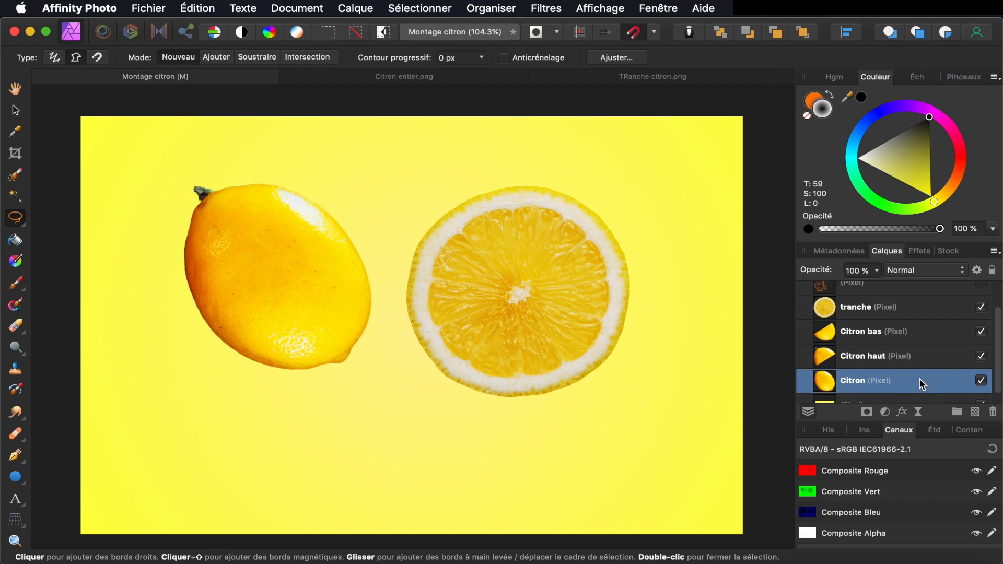
left_click(993, 414)
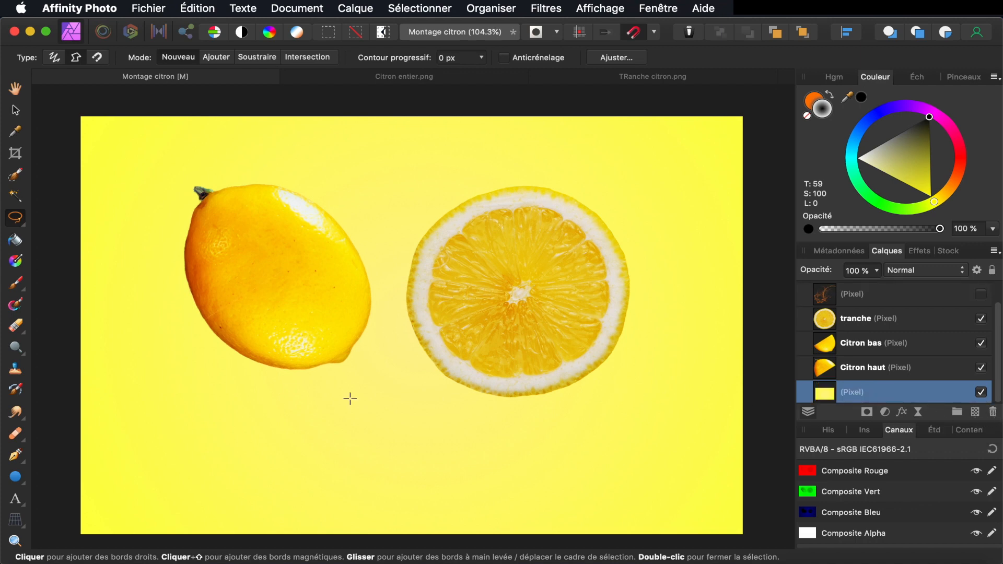
Separate the lemon halves, moving Citron bas down and right and placing Citron haut in the upper-left part of the canvas
left_click(866, 369)
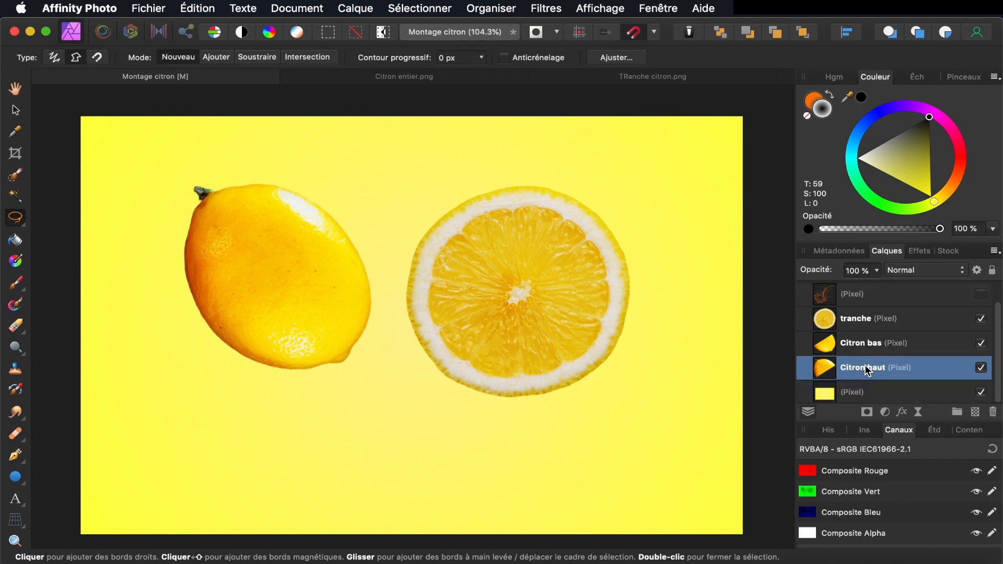
left_click(16, 111)
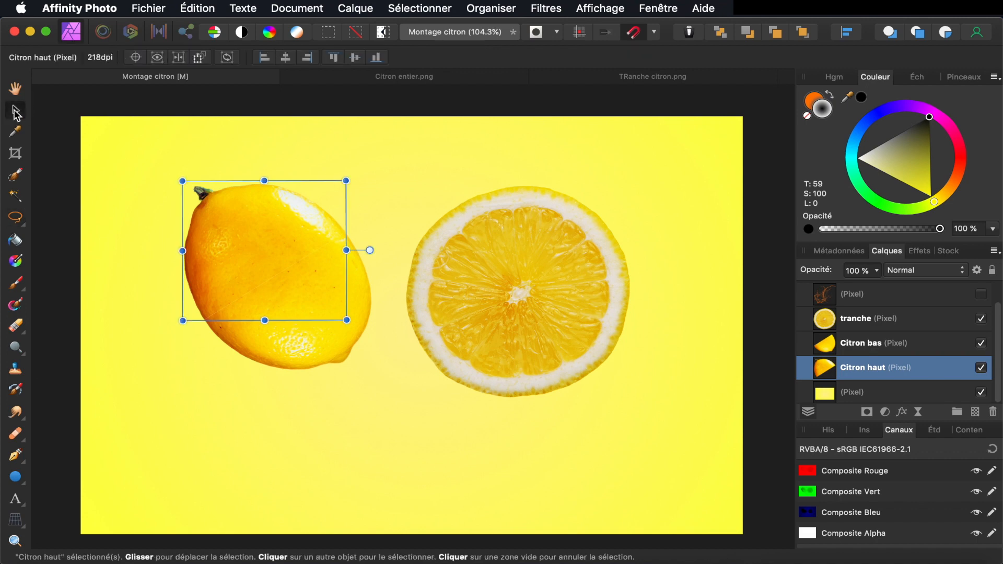
left_click_drag(256, 256, 226, 232)
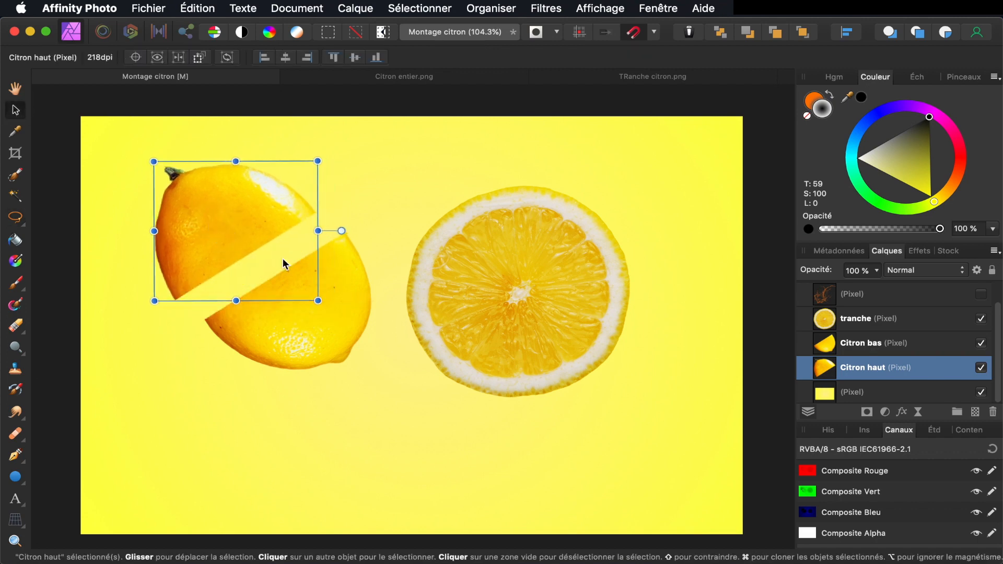
left_click(344, 300)
left_click_drag(343, 300, 425, 400)
left_click_drag(245, 226, 290, 252)
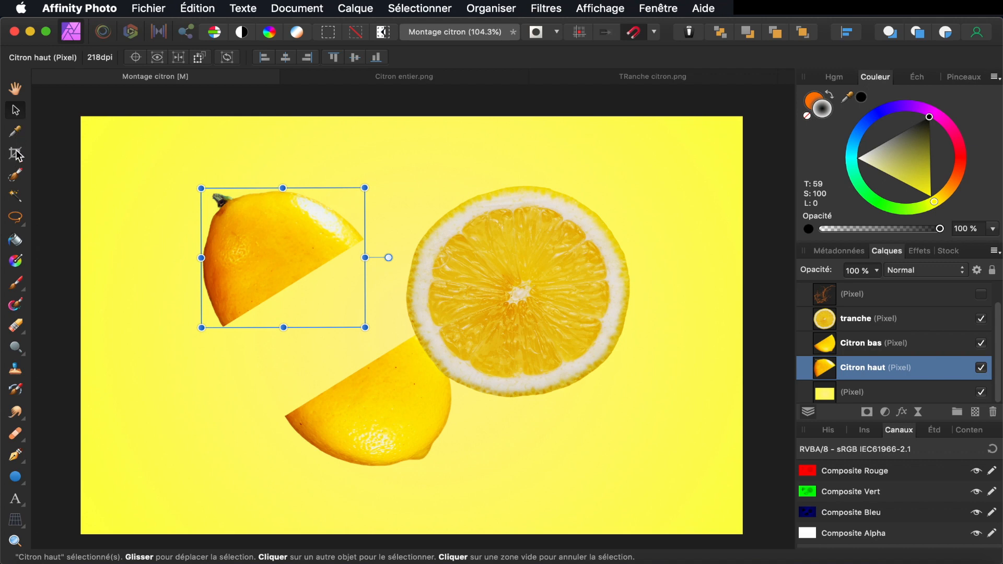
Move the tranche slice over the upper lemon half, scale it to about 80% and rotate it about 35° counterclockwise
left_click(562, 275)
left_click_drag(563, 275, 346, 295)
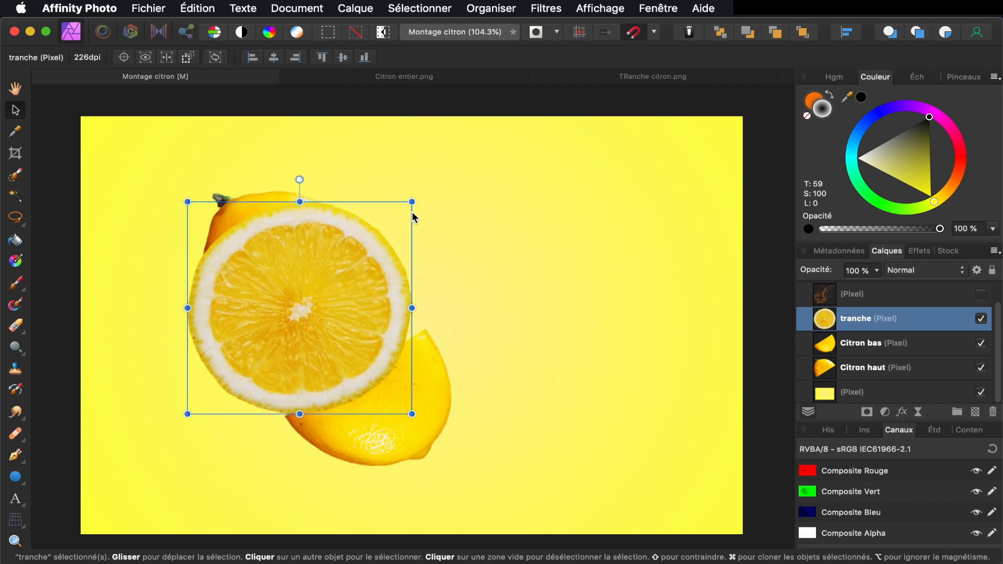
left_click_drag(412, 414, 376, 369)
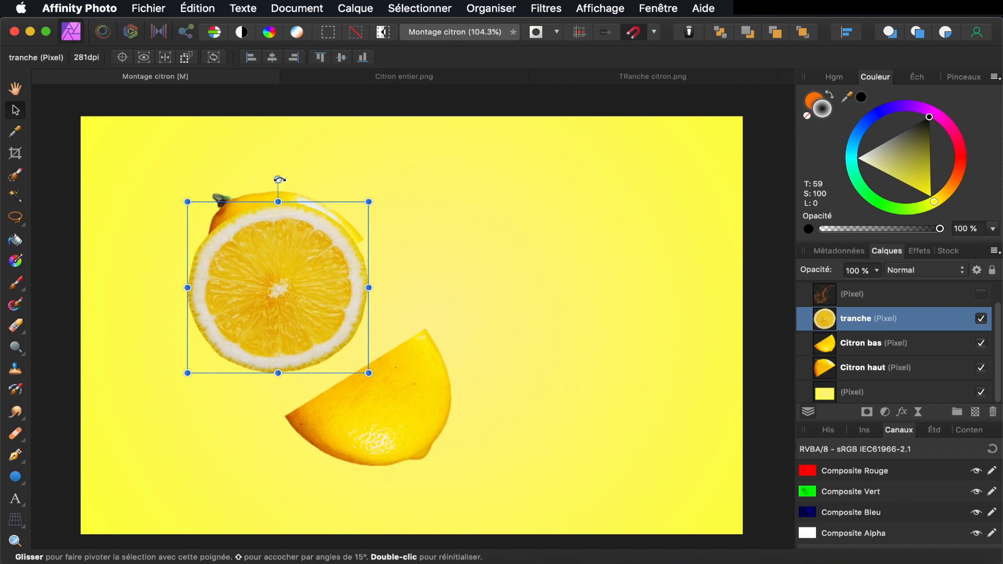
left_click_drag(276, 179, 209, 198)
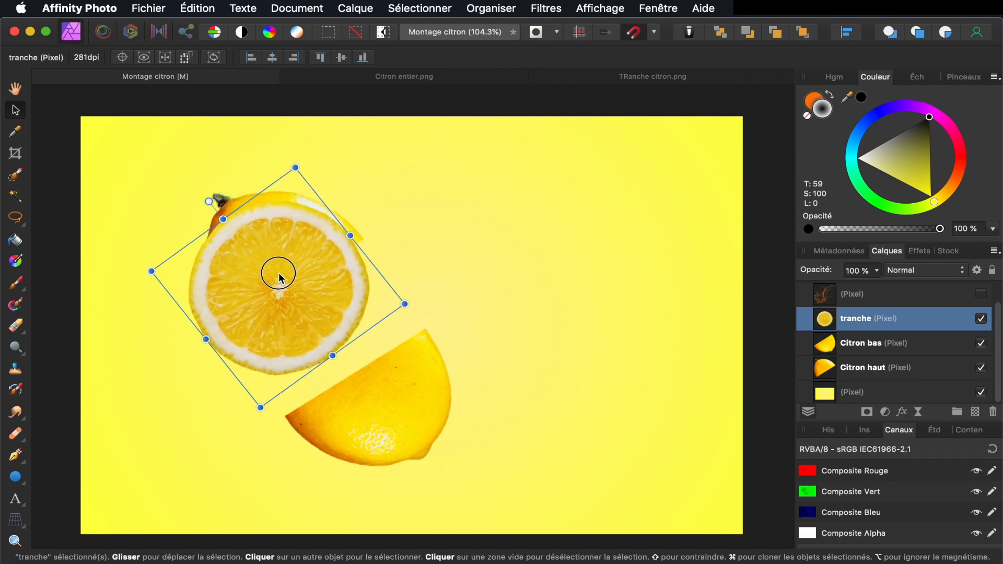
left_click_drag(275, 273, 291, 276)
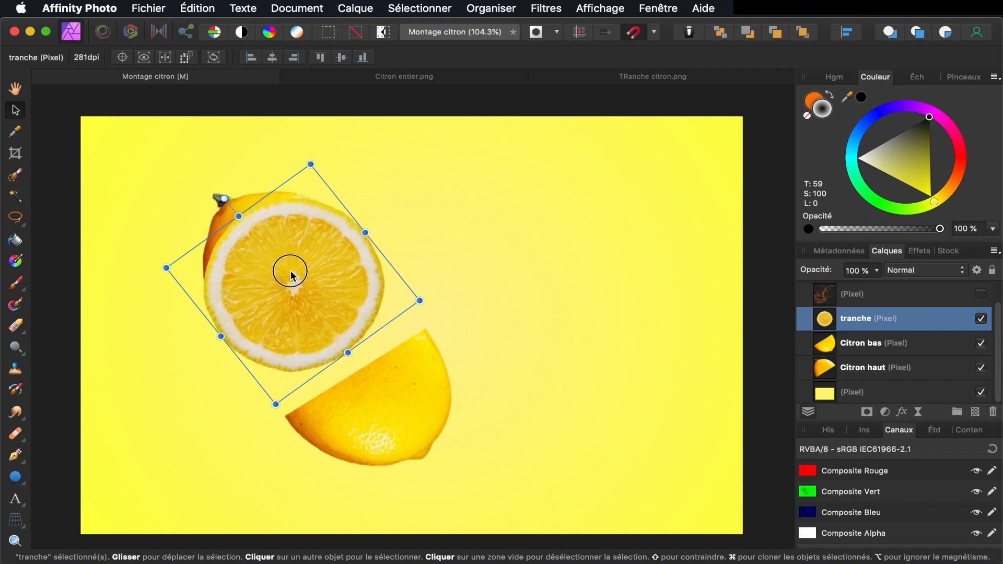
left_click_drag(311, 164, 308, 170)
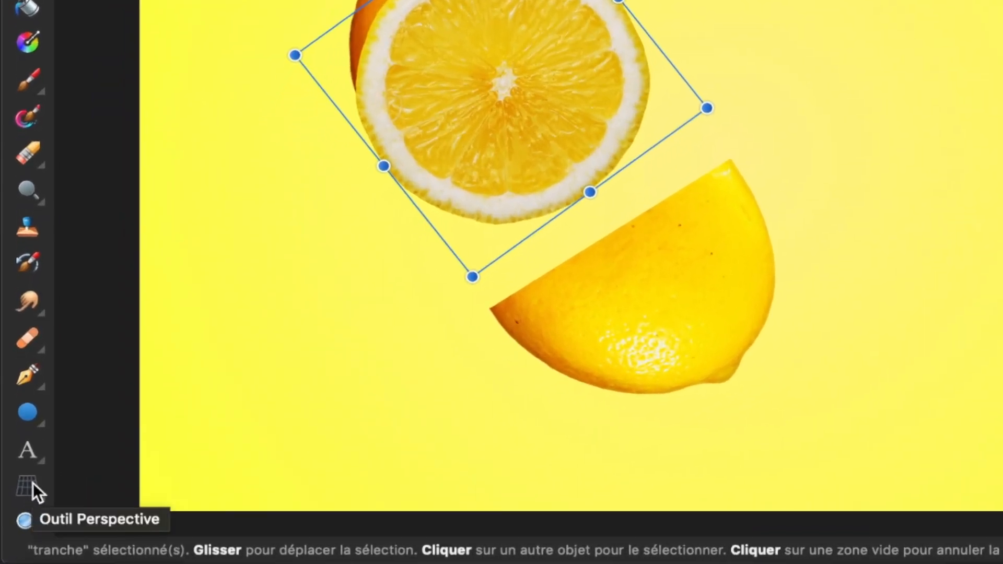
Distort the tranche slice in single-plane perspective, flattening it by its corners to match the cut of the upper lemon half
left_click(33, 483)
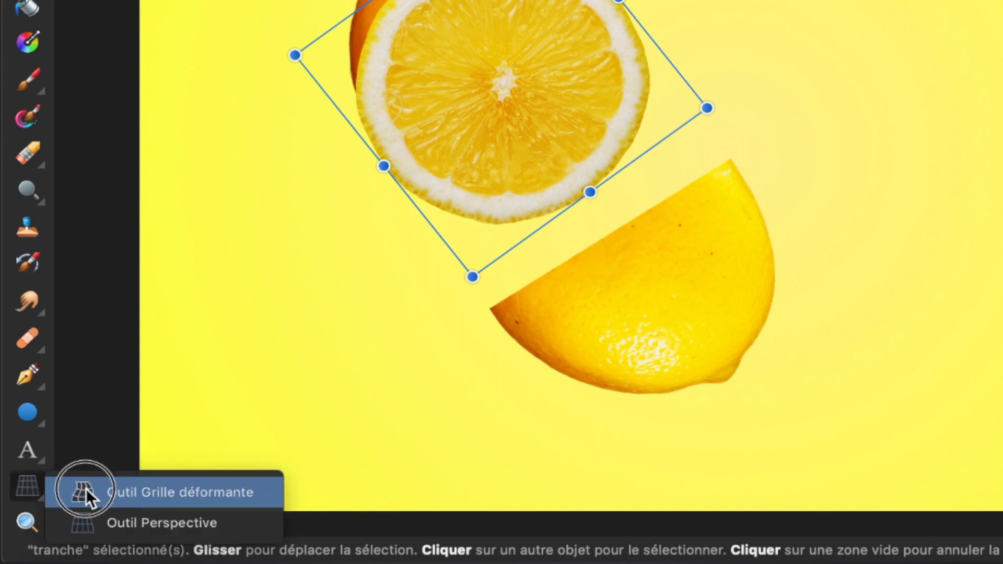
left_click(86, 527)
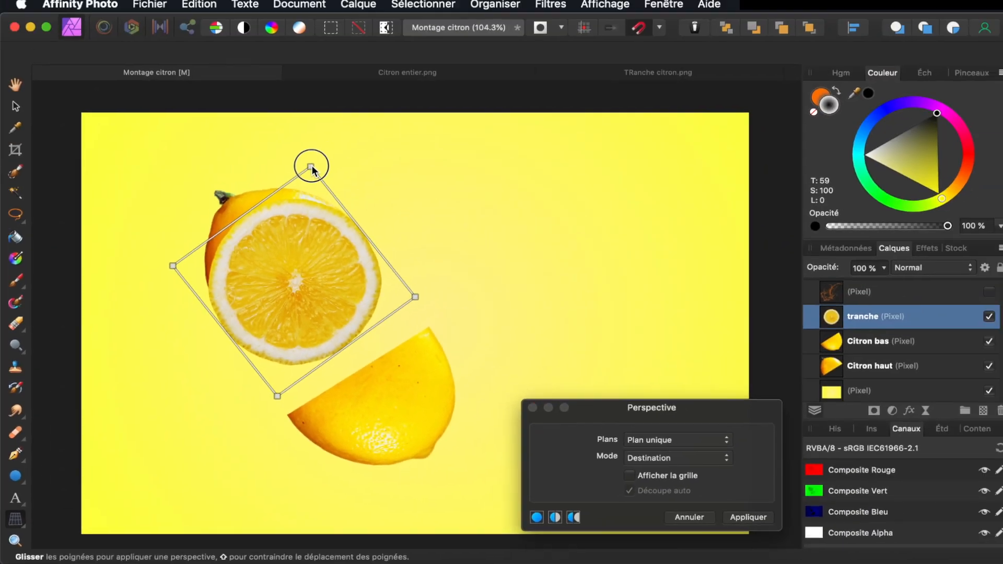
left_click_drag(312, 164, 320, 194)
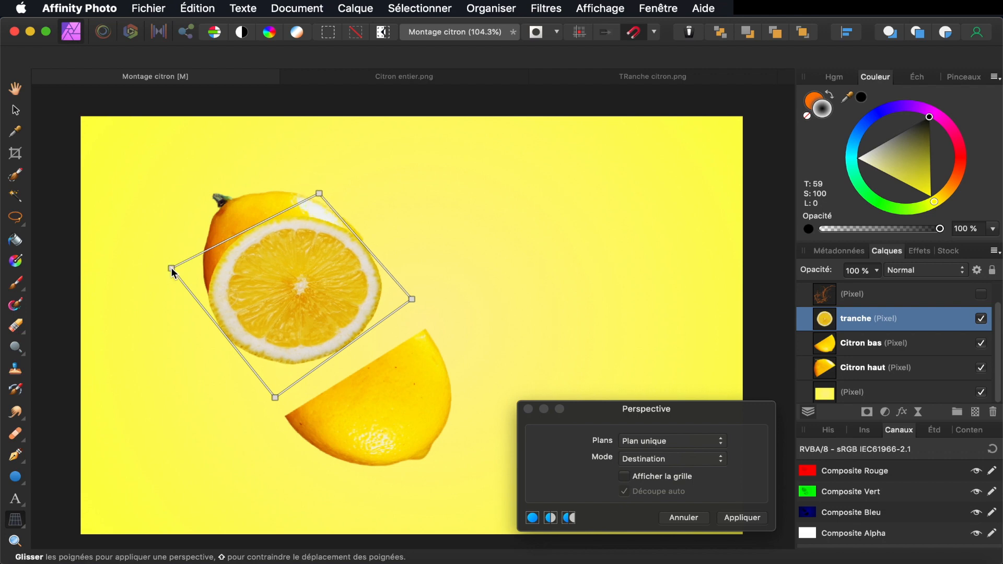
left_click_drag(172, 270, 181, 276)
left_click_drag(276, 398, 260, 375)
left_click_drag(413, 299, 402, 283)
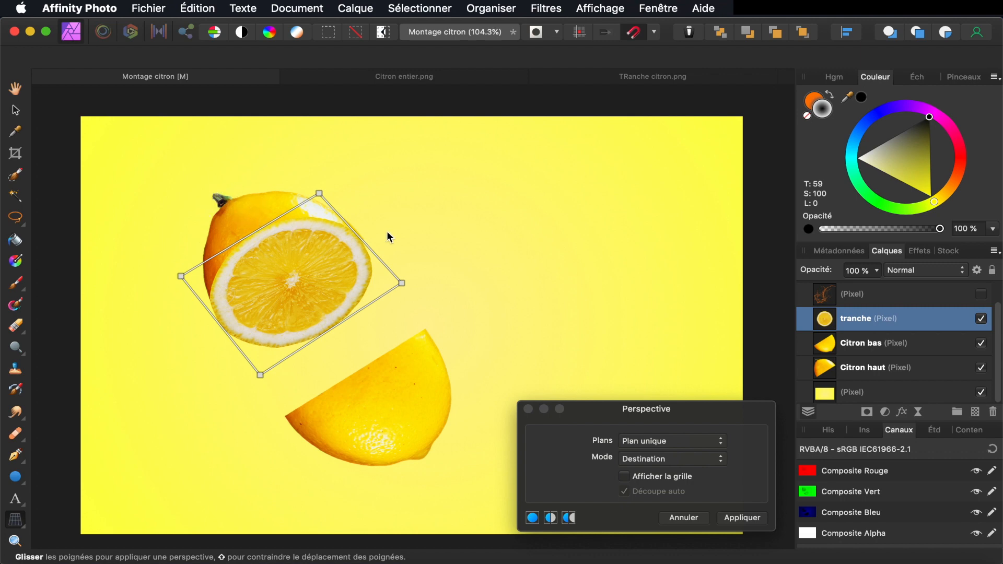
left_click_drag(320, 195, 338, 210)
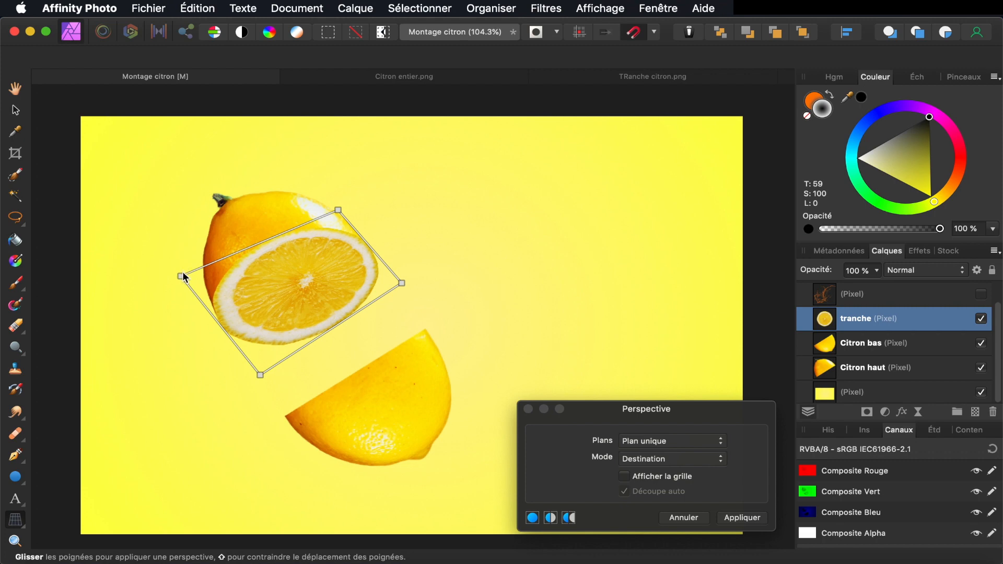
left_click_drag(181, 275, 191, 296)
Fine-tune the slice's perspective corners along the upper lemon's edges and apply the distortion
scroll(372, 217, "up", 5)
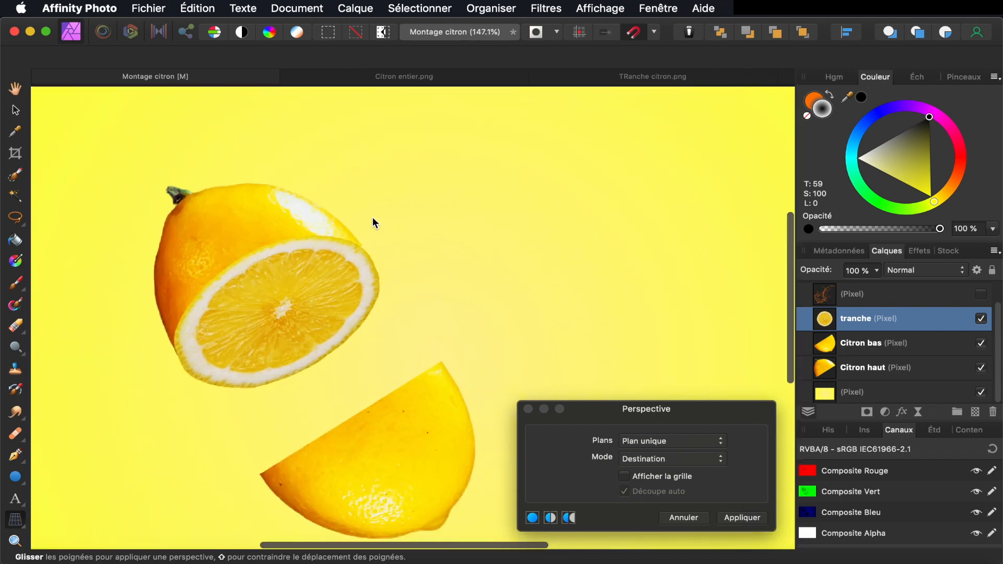
scroll(334, 287, "up", 2)
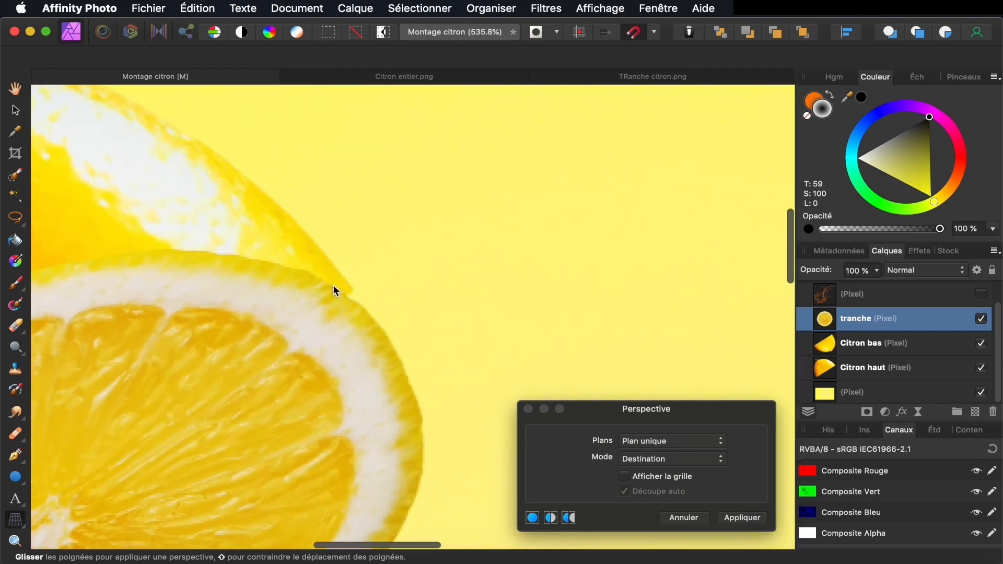
left_click_drag(220, 143, 225, 122)
scroll(218, 167, "left", 10)
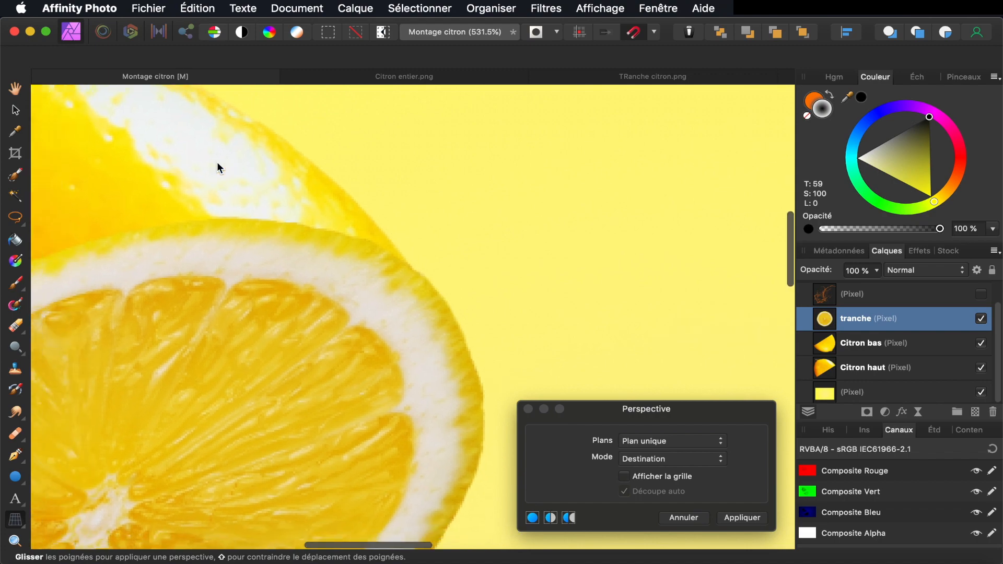
scroll(217, 167, "right", 3)
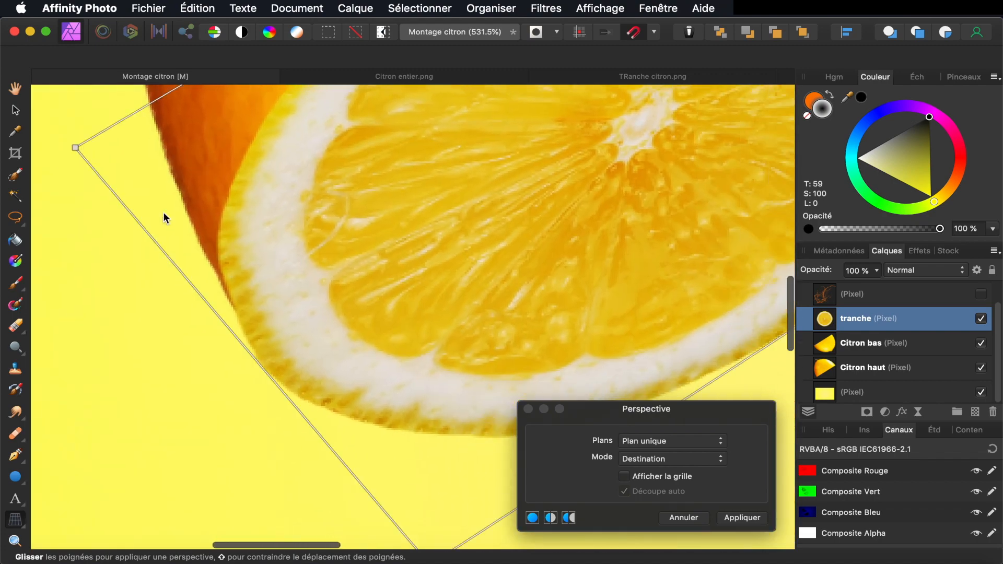
left_click_drag(76, 148, 81, 143)
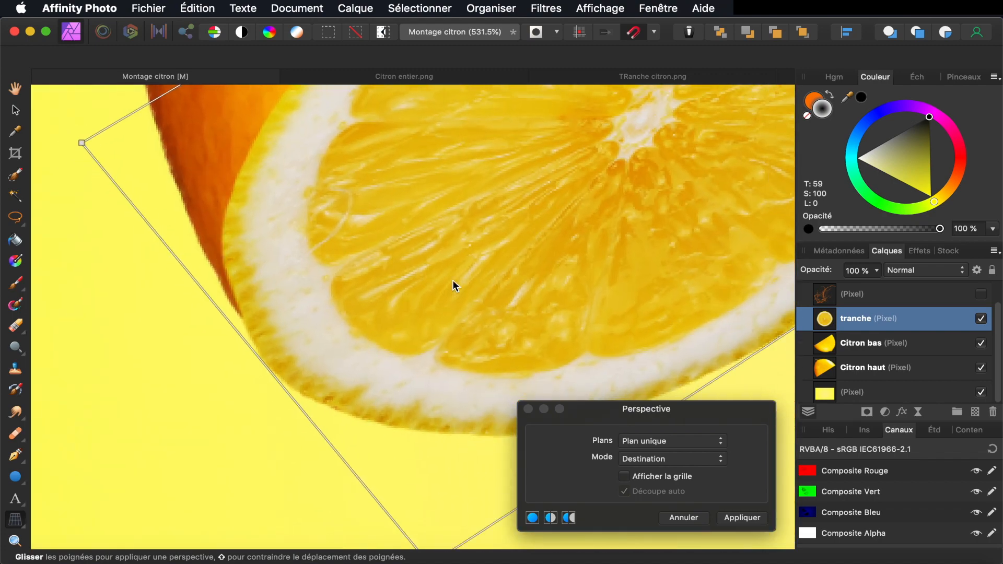
key("super+0")
left_click(743, 517)
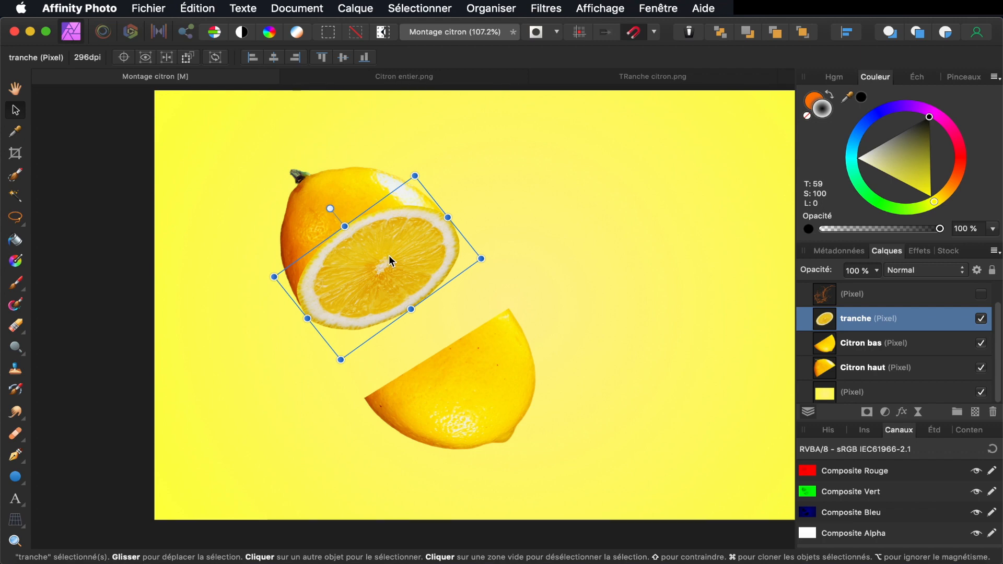
Duplicate the tranche layer and rename the lower copy "tranche haut"
key("super")
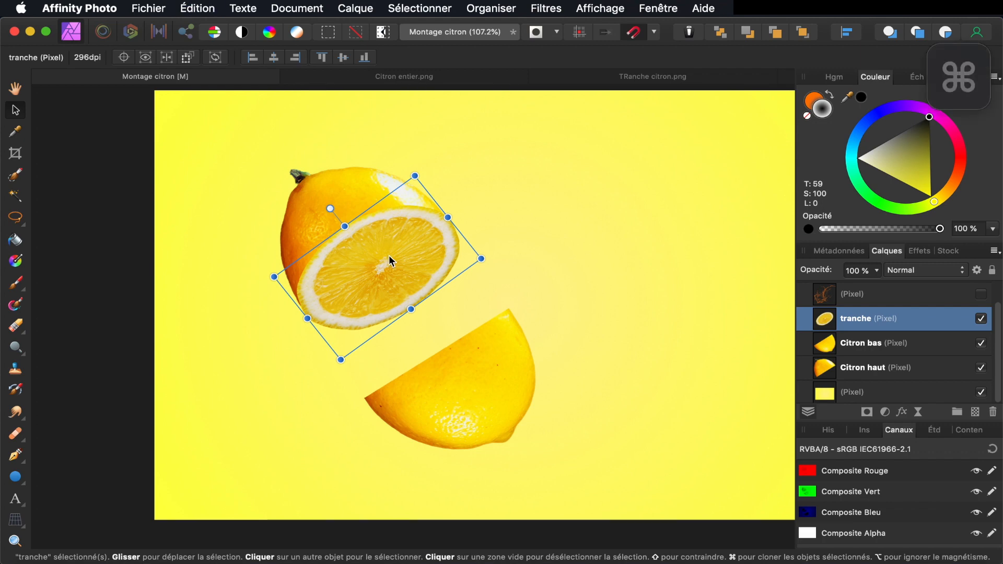
key("super+j")
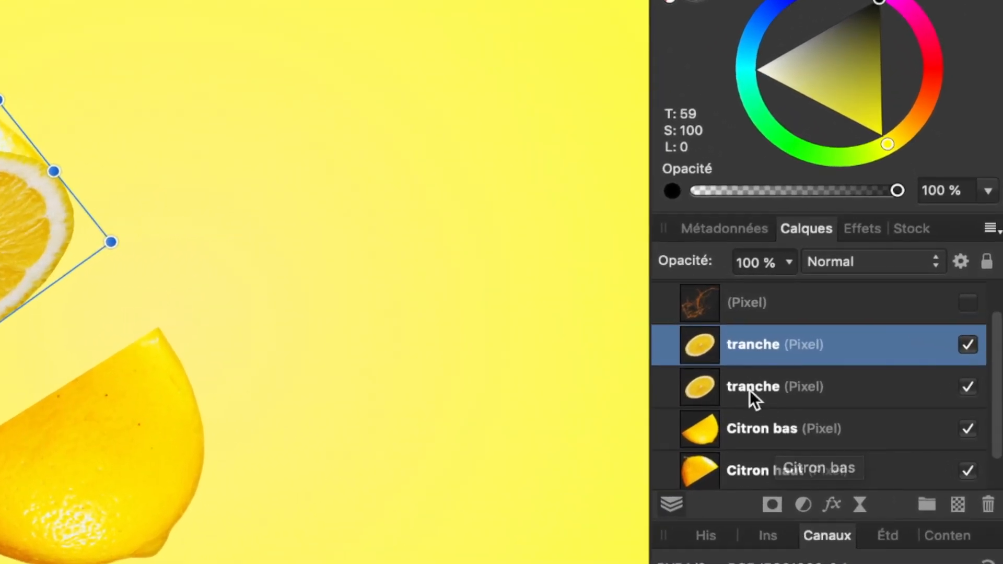
left_click(769, 386)
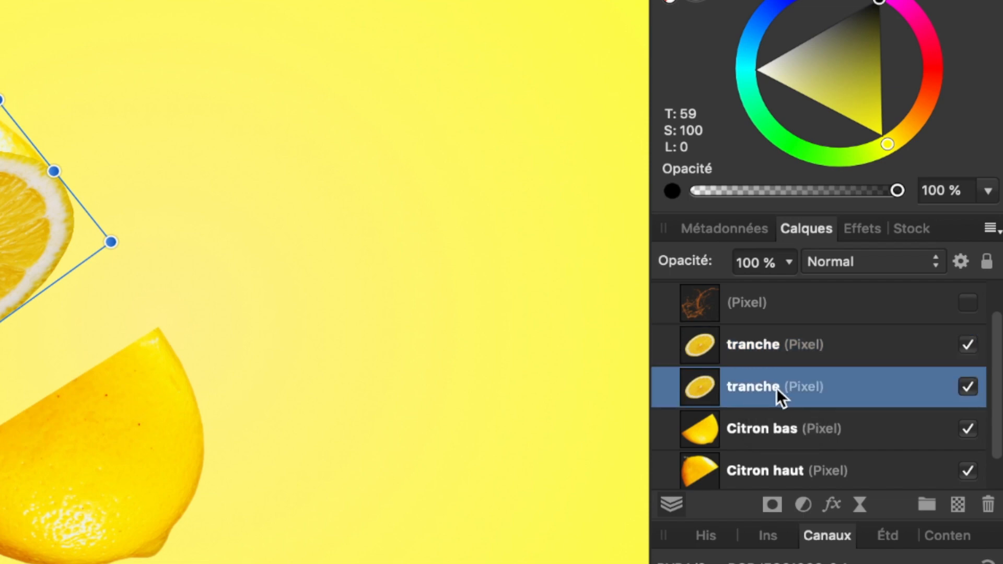
double_click(776, 388)
left_click(783, 388)
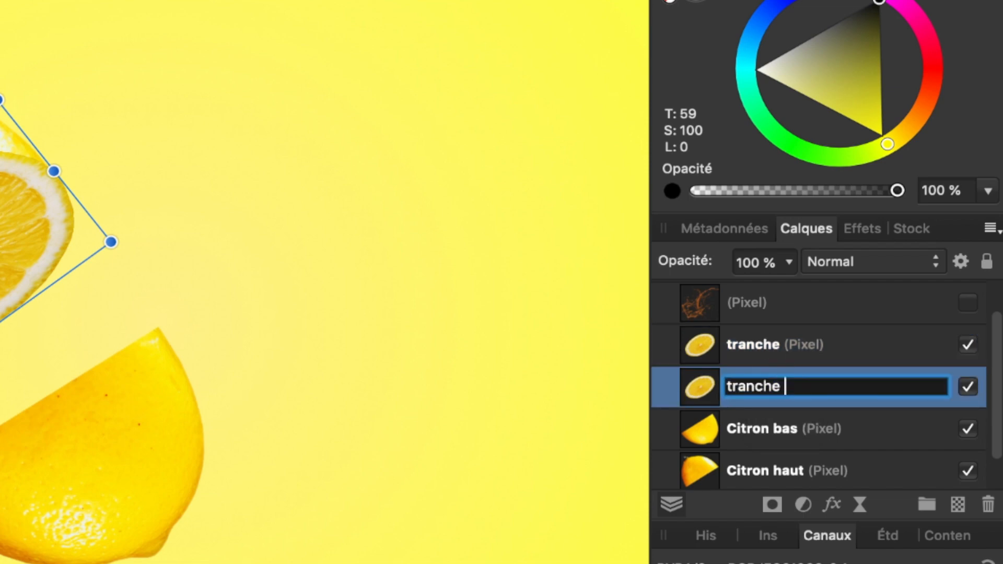
type("haut")
Shift the lower lemon half further right and move the upper tranche copy onto its cut face
left_click(722, 345)
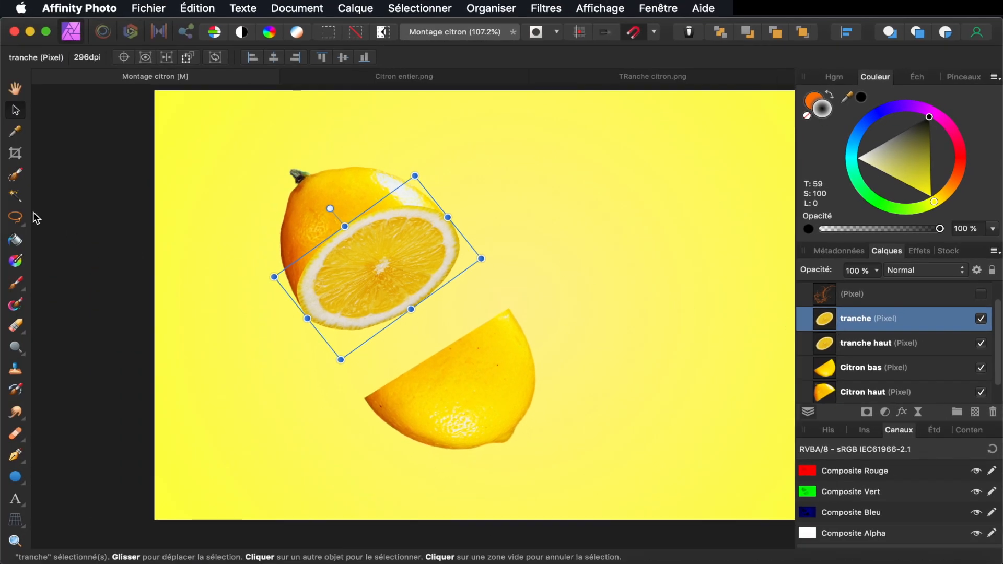
left_click_drag(369, 259, 432, 322)
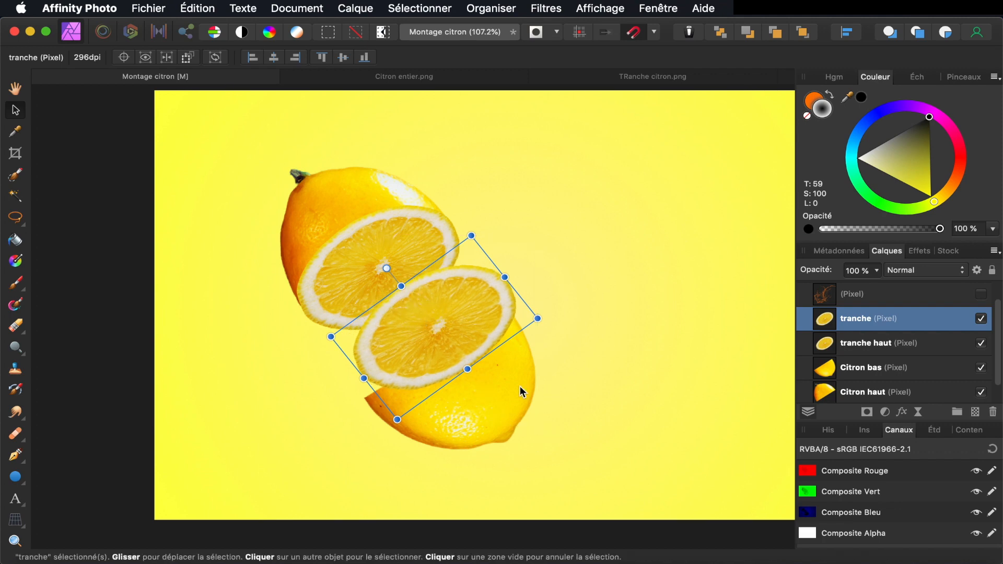
left_click_drag(522, 391, 600, 396)
left_click_drag(432, 330, 518, 352)
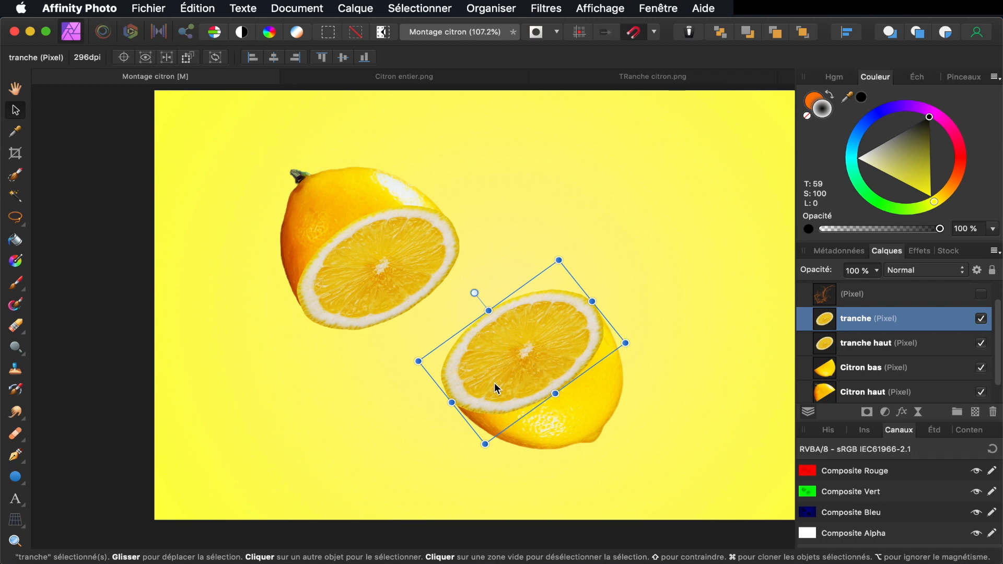
Adjust the perspective of the tranche copy slightly to fit the cut edge of the lower lemon half
scroll(501, 363, "up", 5)
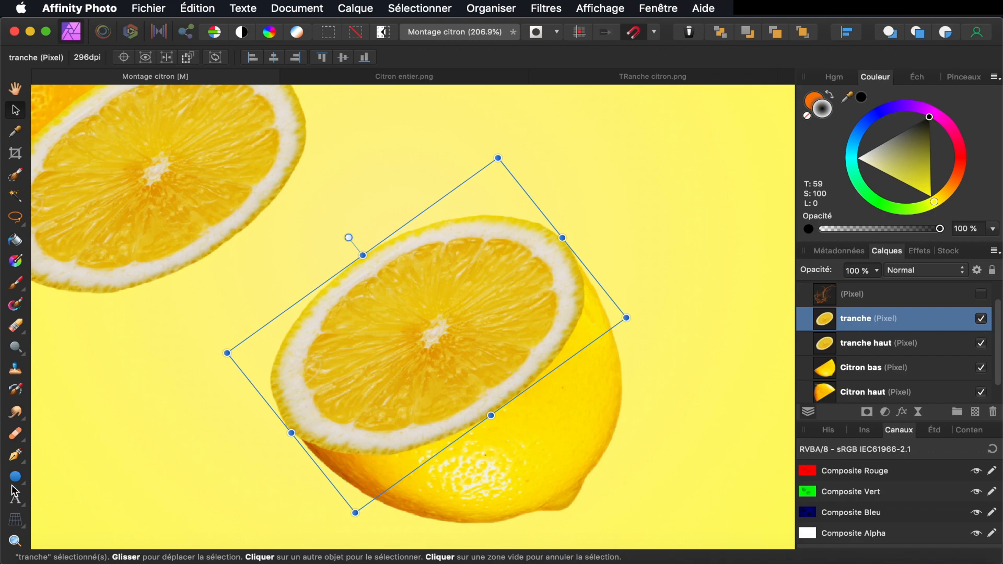
left_click(15, 520)
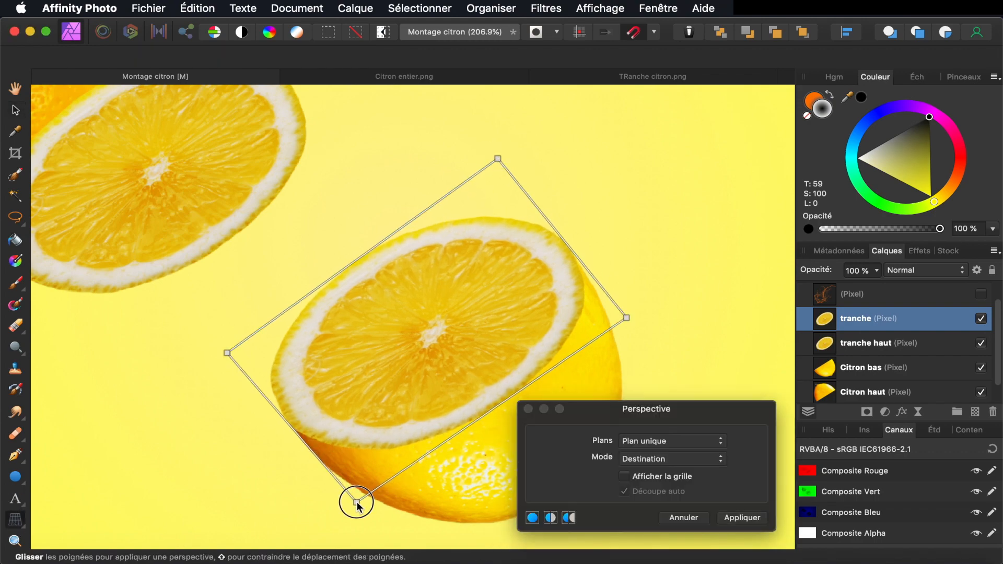
scroll(550, 302, "up", 8)
scroll(550, 298, "up", 3)
scroll(550, 298, "right", 3)
scroll(549, 298, "down", 10)
scroll(550, 298, "left", 8)
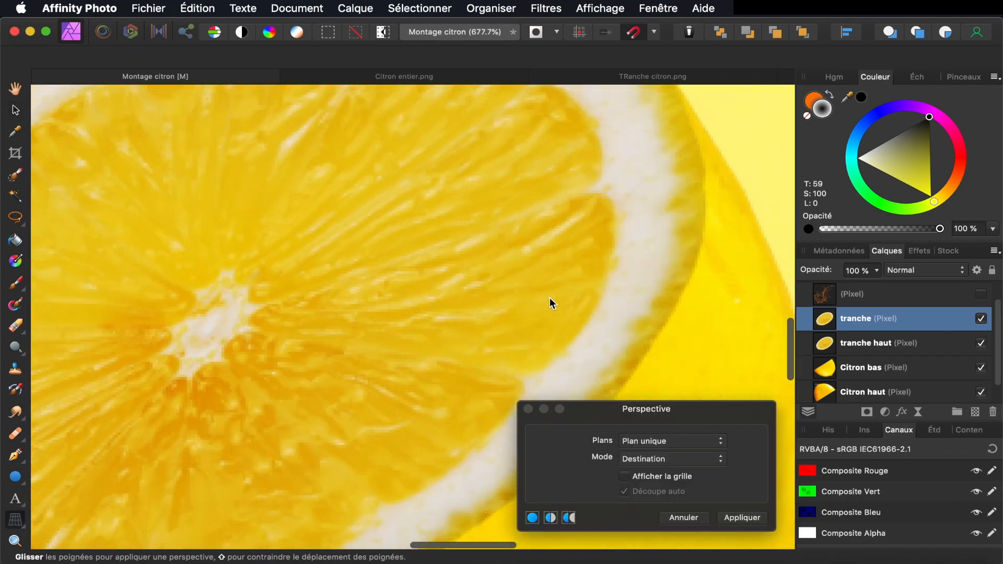
scroll(549, 297, "down", 12)
key("v")
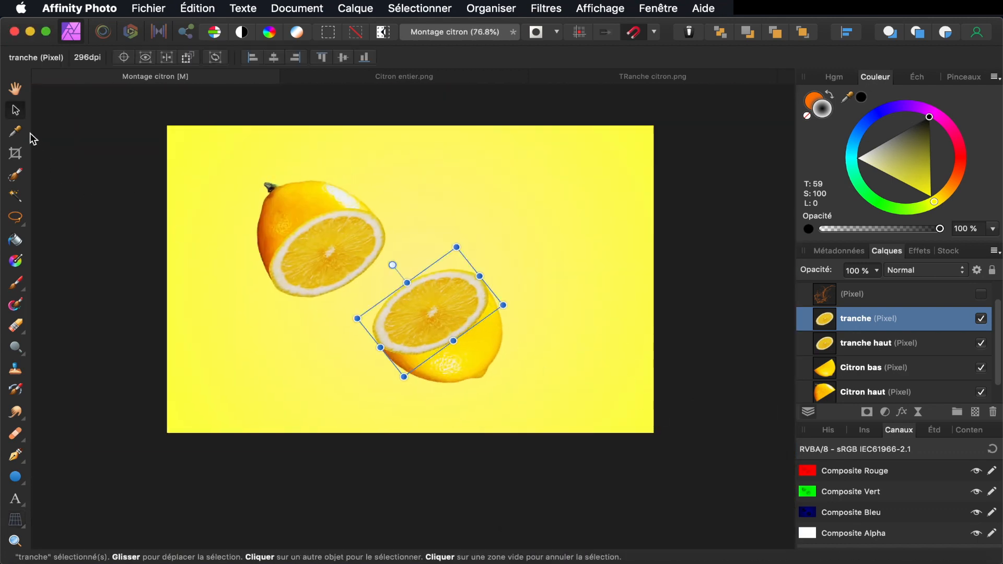
left_click(15, 89)
scroll(418, 280, "down", 3)
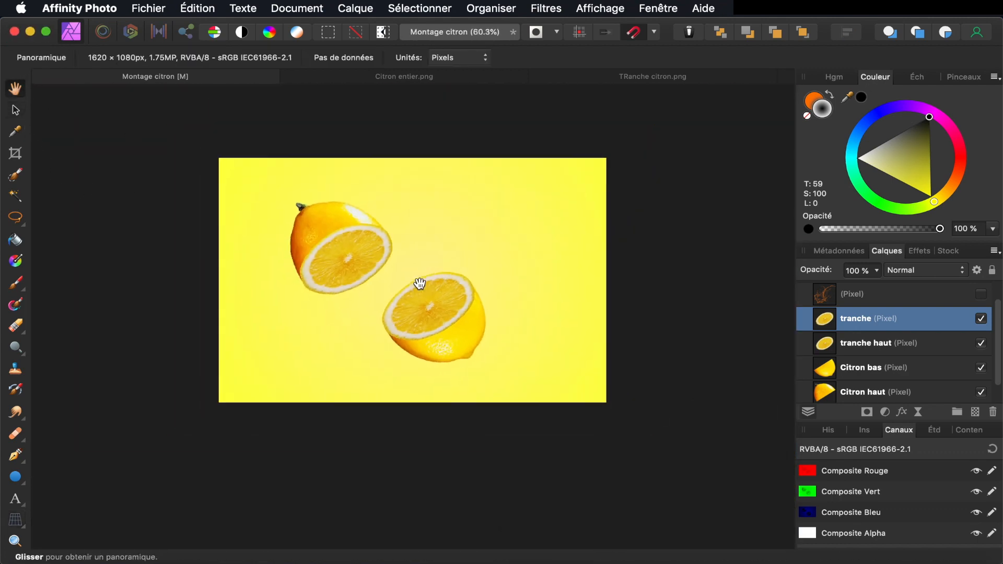
scroll(419, 283, "up", 4)
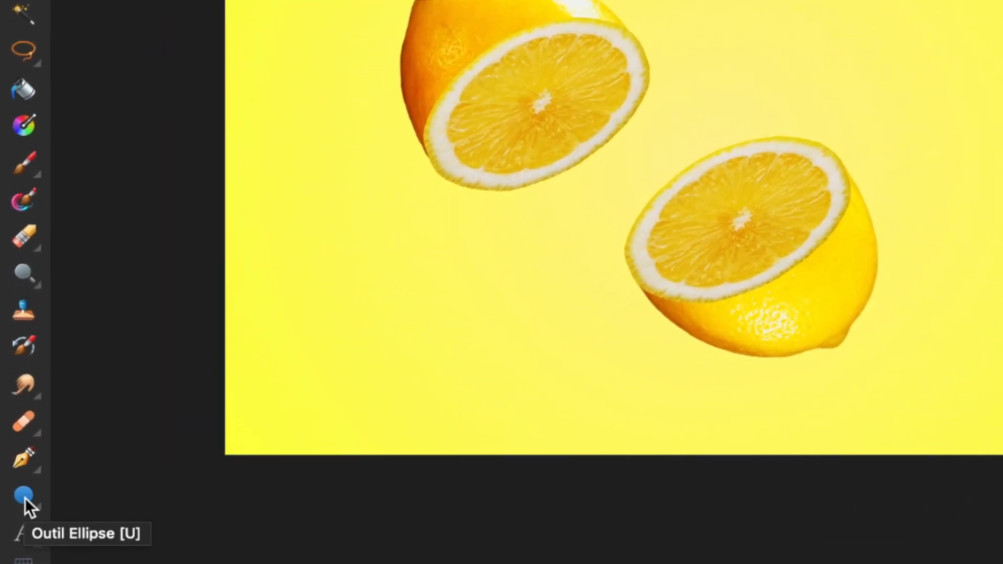
Draw a wide ellipse from the upper lemon half to the lower one and set its gradient fill type to Linéaire
left_click(24, 495)
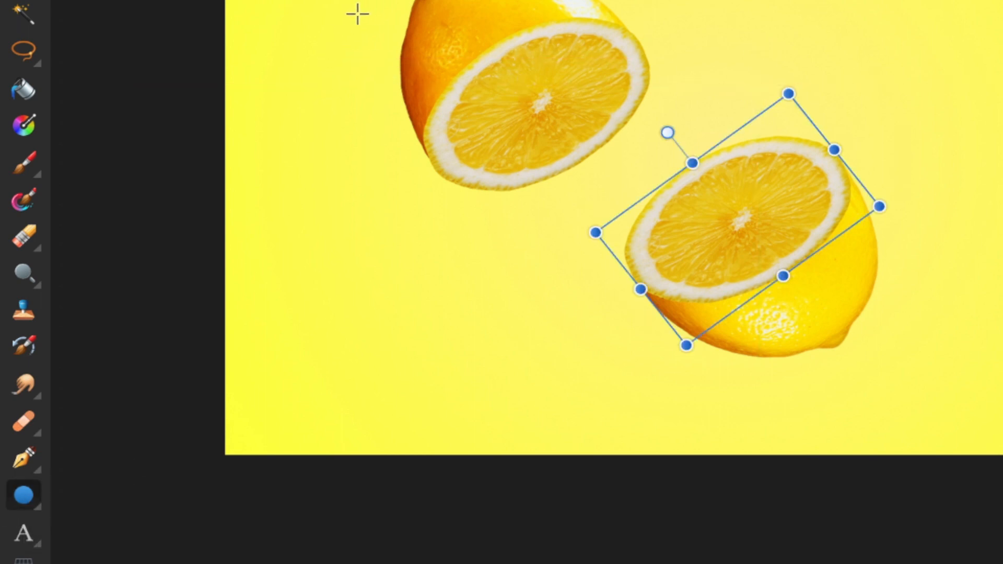
left_click_drag(358, 14, 836, 218)
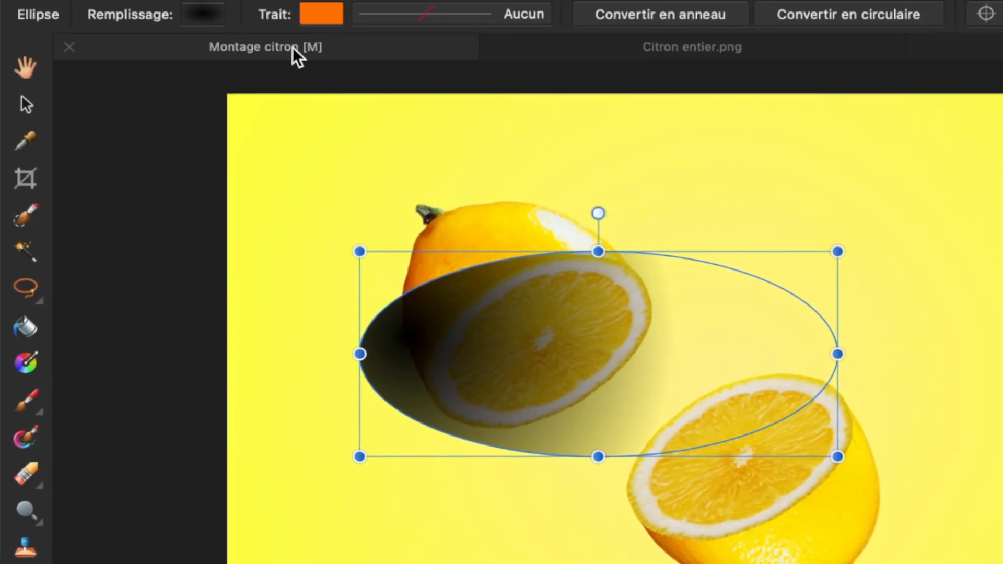
left_click(201, 21)
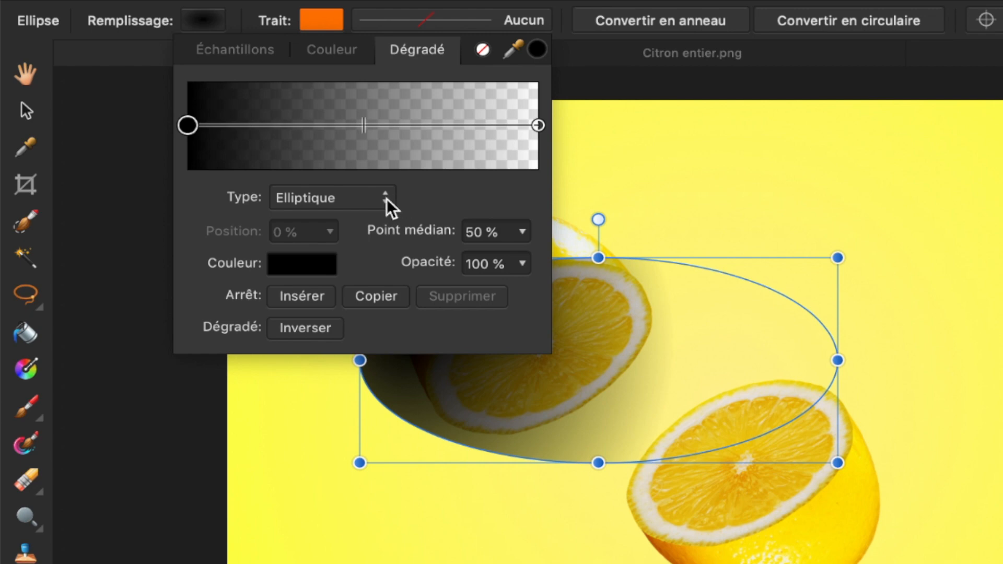
left_click(234, 52)
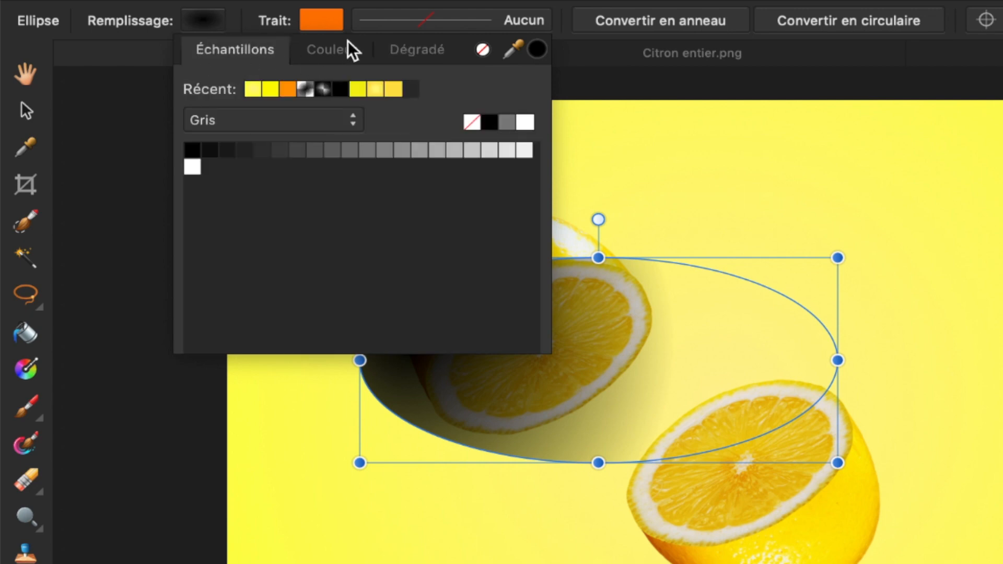
left_click(416, 57)
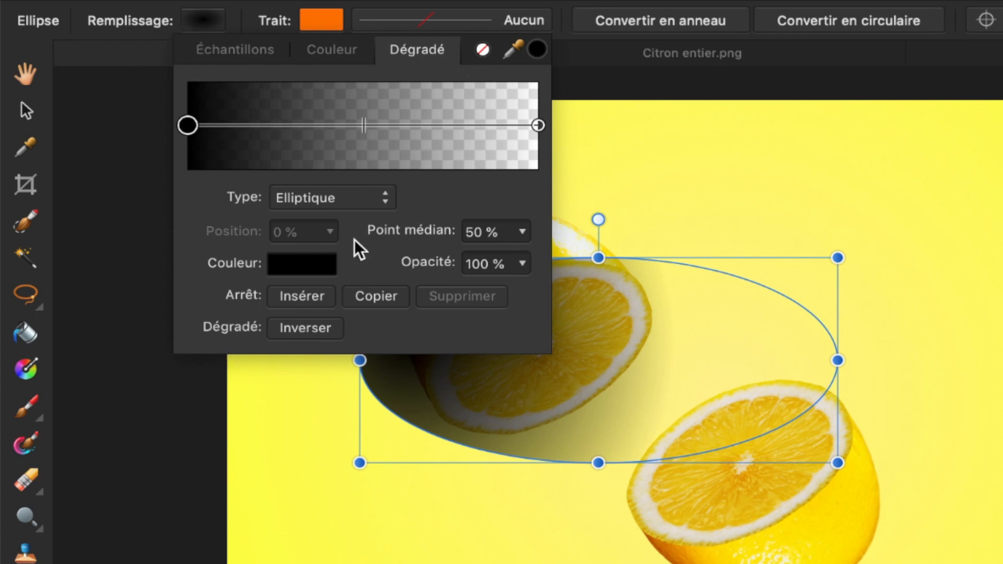
left_click(384, 196)
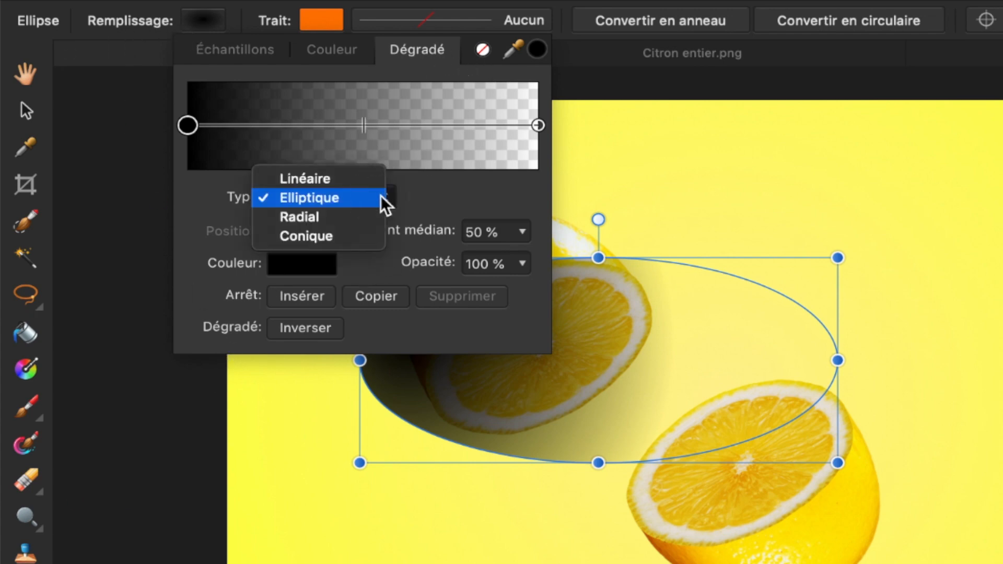
left_click(337, 177)
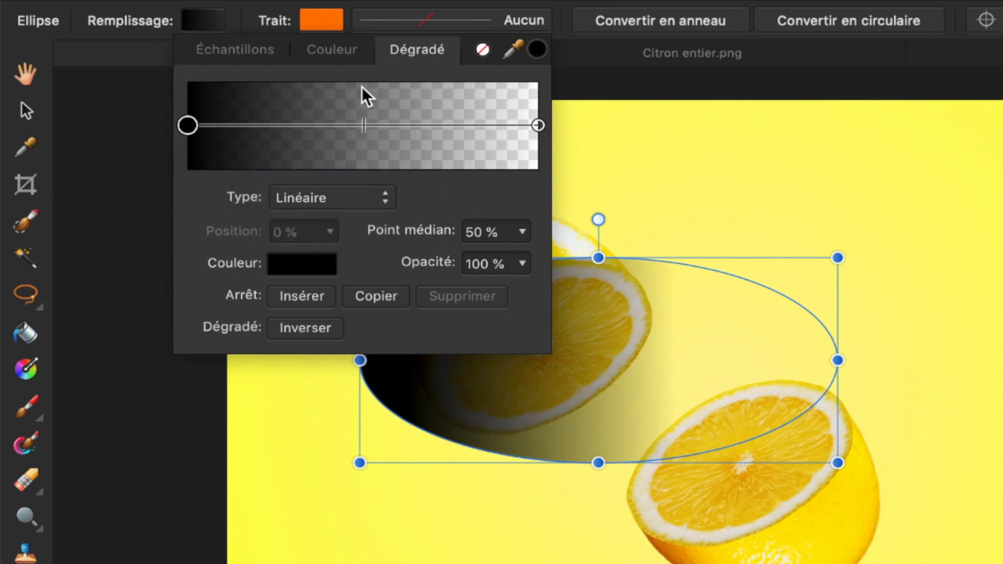
Switch the wide ellipse's fill to a gradient of type Elliptique
left_click(330, 51)
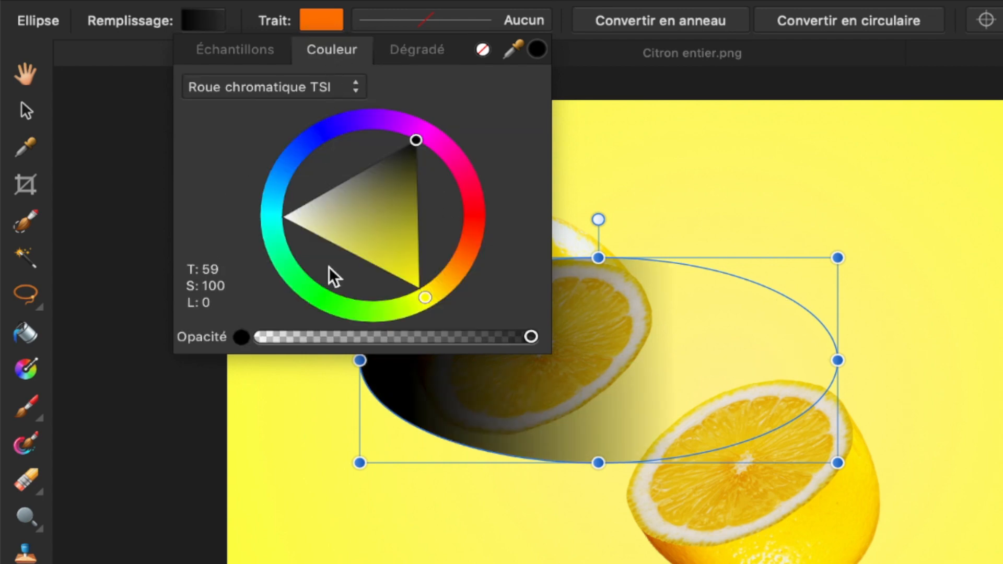
left_click_drag(408, 275, 436, 302)
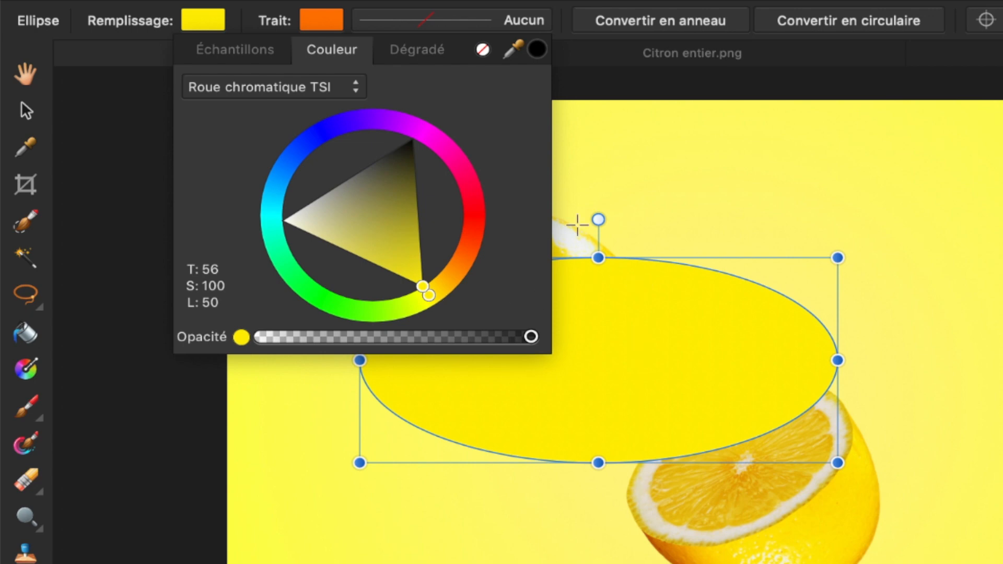
left_click(402, 50)
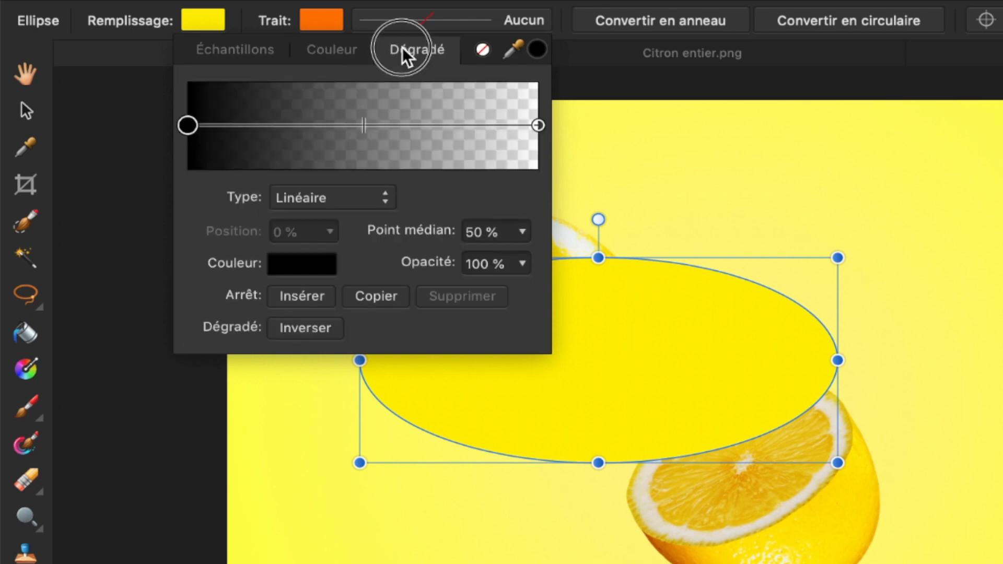
left_click(365, 198)
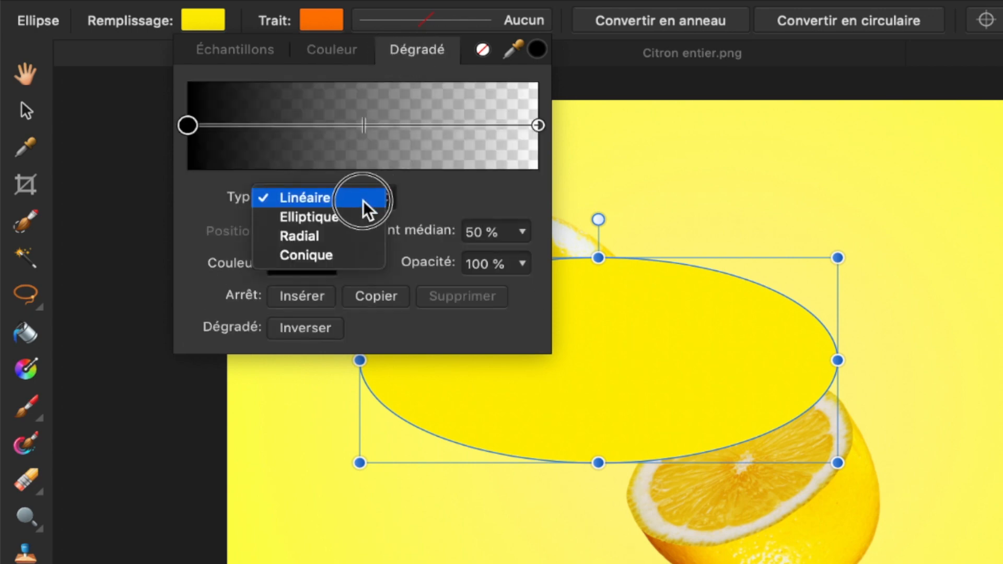
left_click(343, 221)
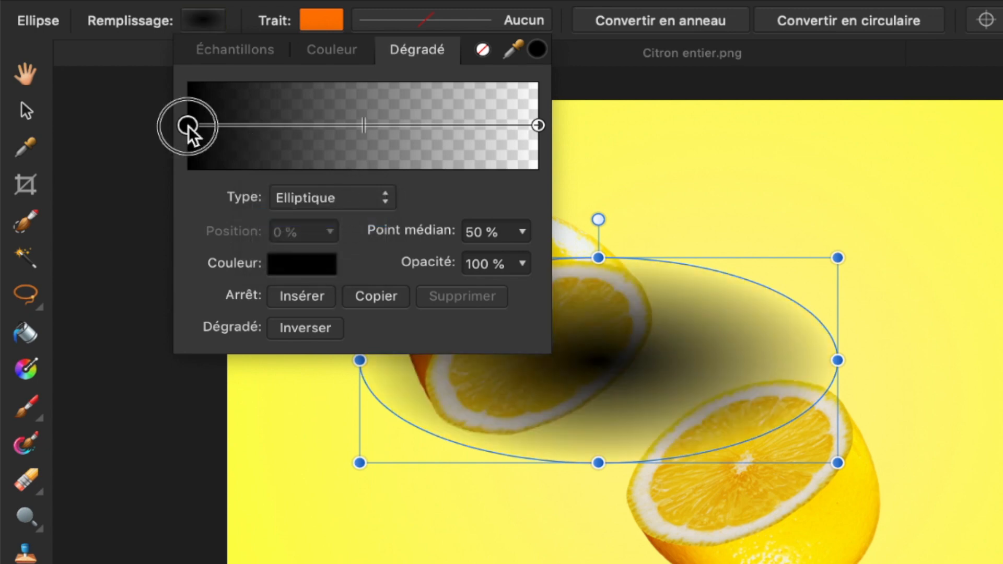
Set the end stop of the ellipse's gradient to black at 0 % opacity, keeping the start stop black
left_click(279, 249)
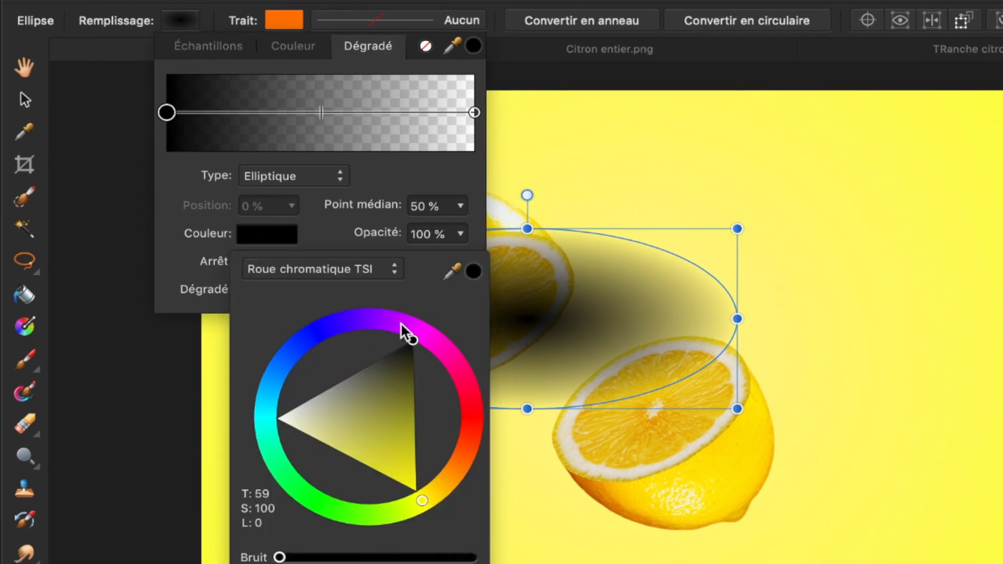
left_click_drag(414, 342, 416, 313)
left_click(475, 113)
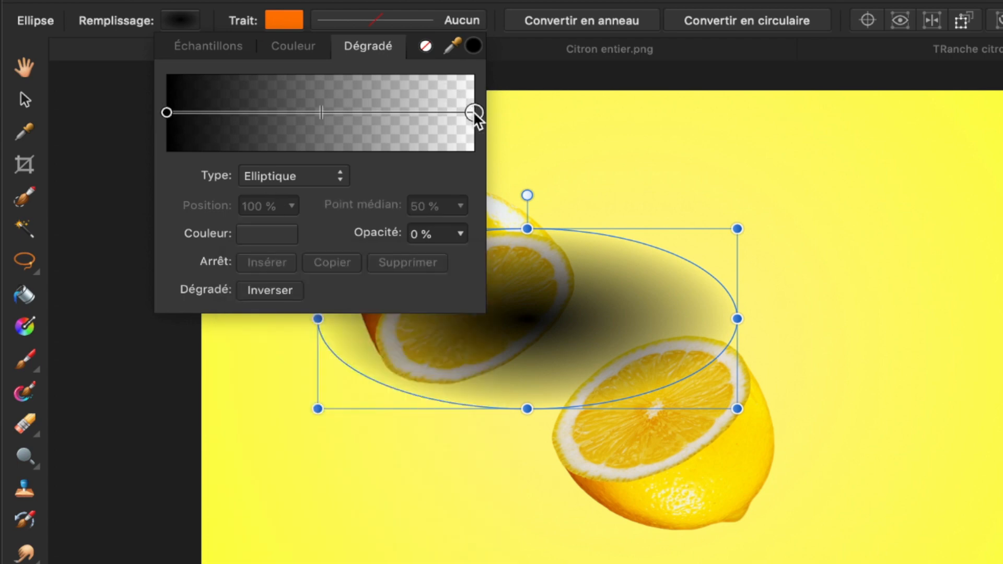
left_click(265, 234)
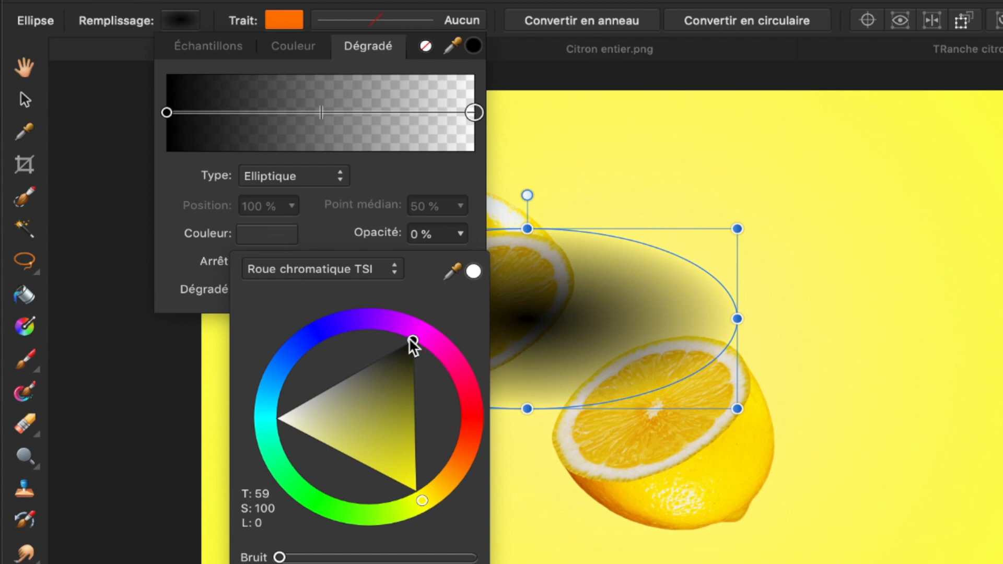
mouse_move(413, 345)
left_mouse_down()
mouse_move(417, 406)
mouse_move(425, 332)
left_mouse_up()
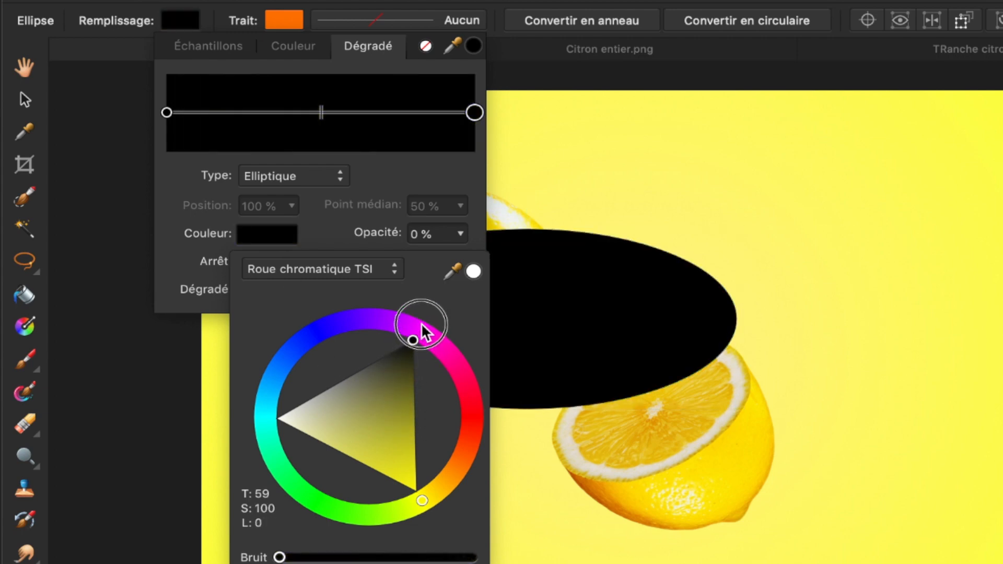
left_click(475, 114)
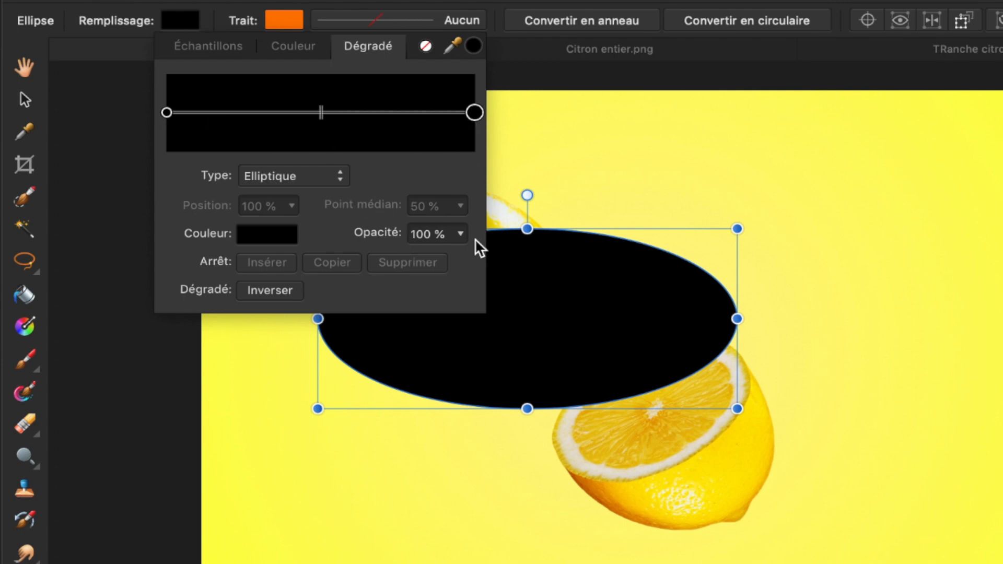
left_click(461, 234)
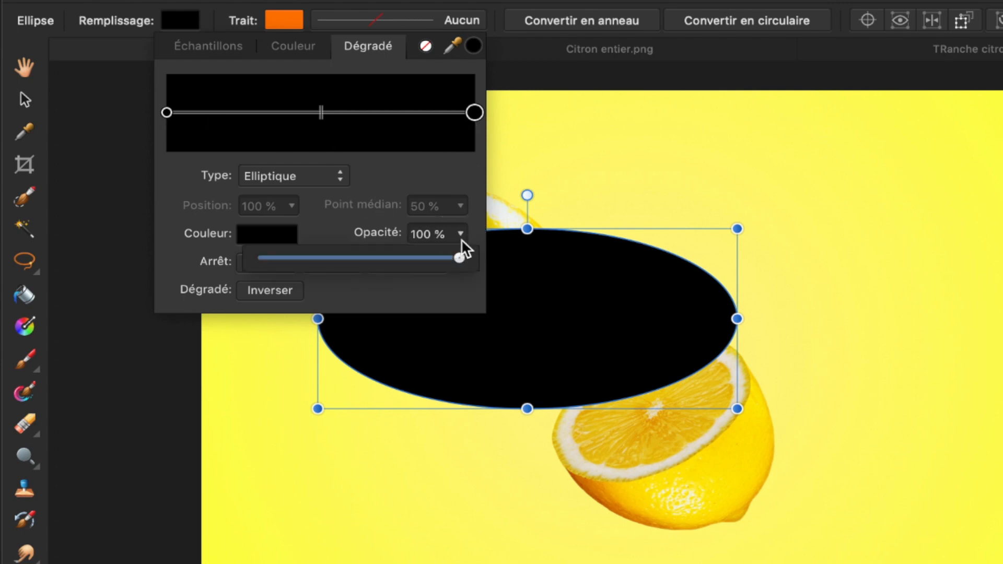
left_click_drag(460, 258, 201, 274)
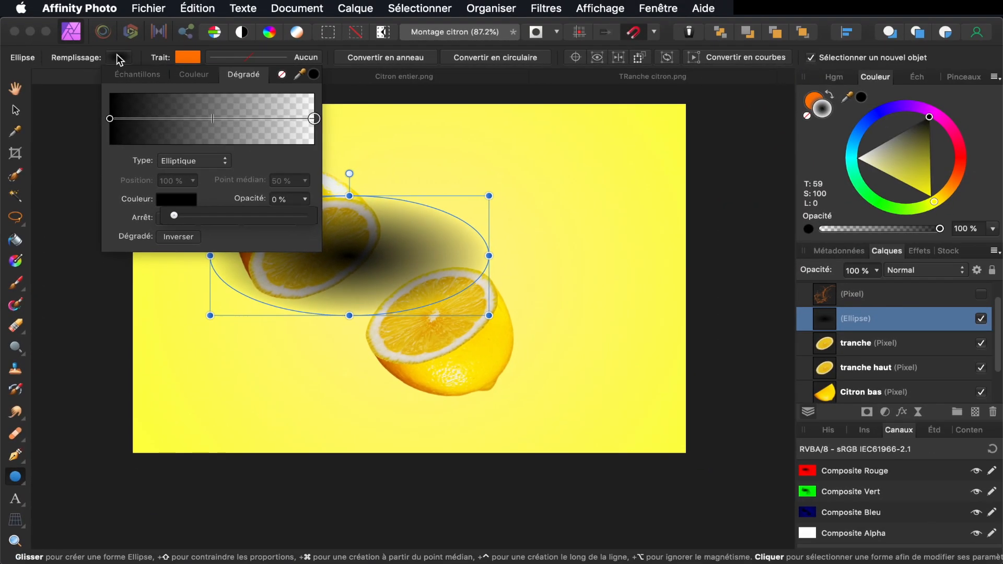
left_click(119, 58)
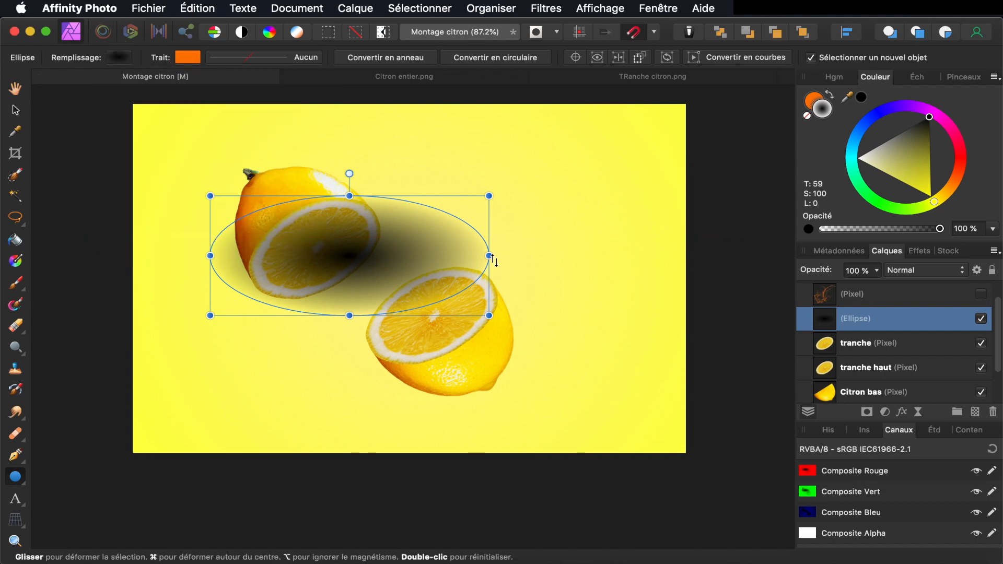
Stretch the ellipse wider and taller across both lemon halves and invert its gradient
left_click_drag(488, 255, 620, 231)
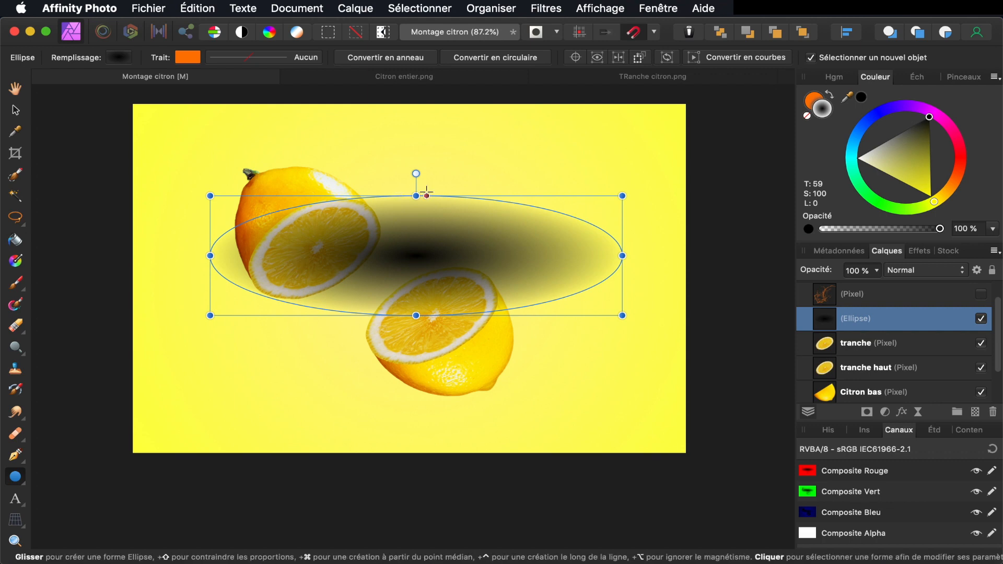
left_click_drag(419, 183, 415, 164)
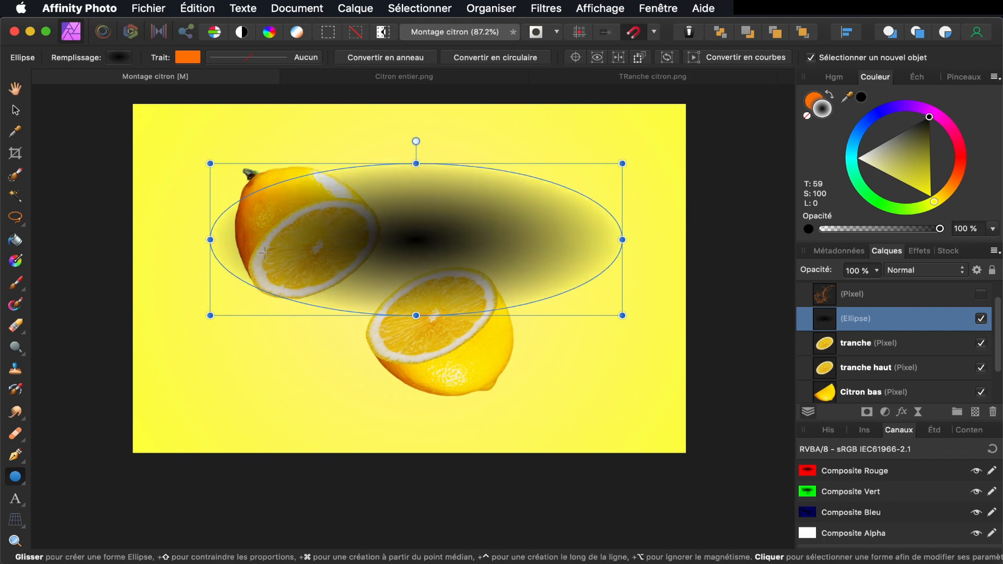
left_click(117, 56)
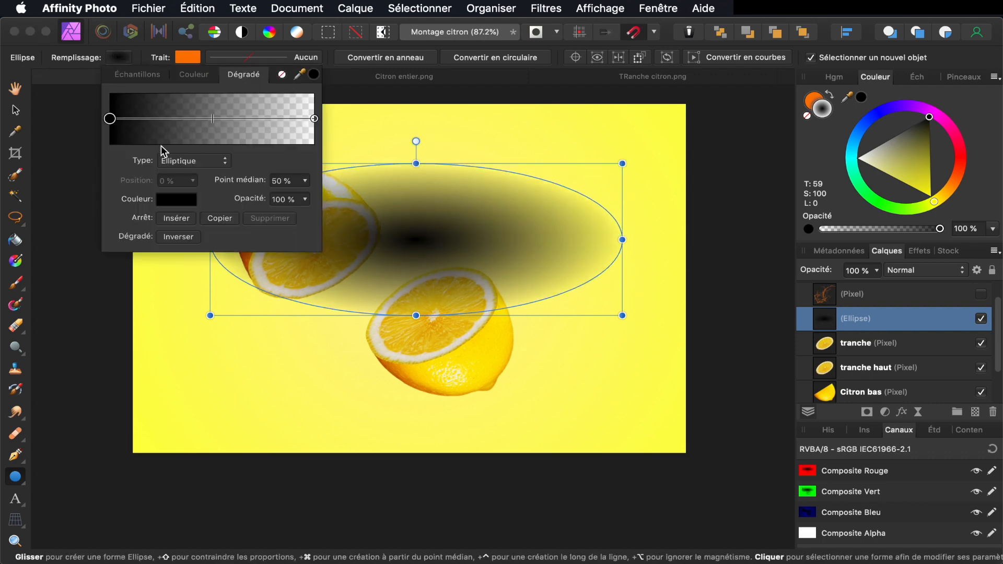
left_click(180, 240)
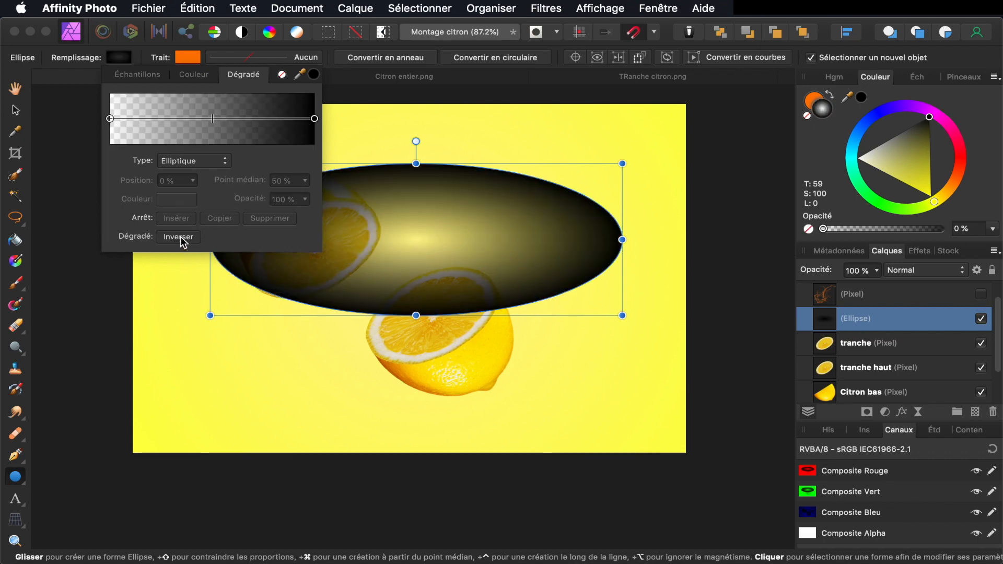
Rotate the ellipse counterclockwise and move it up over the upper lemon half's cut face, comparing with it hidden
left_click_drag(416, 141, 377, 132)
left_click(16, 111)
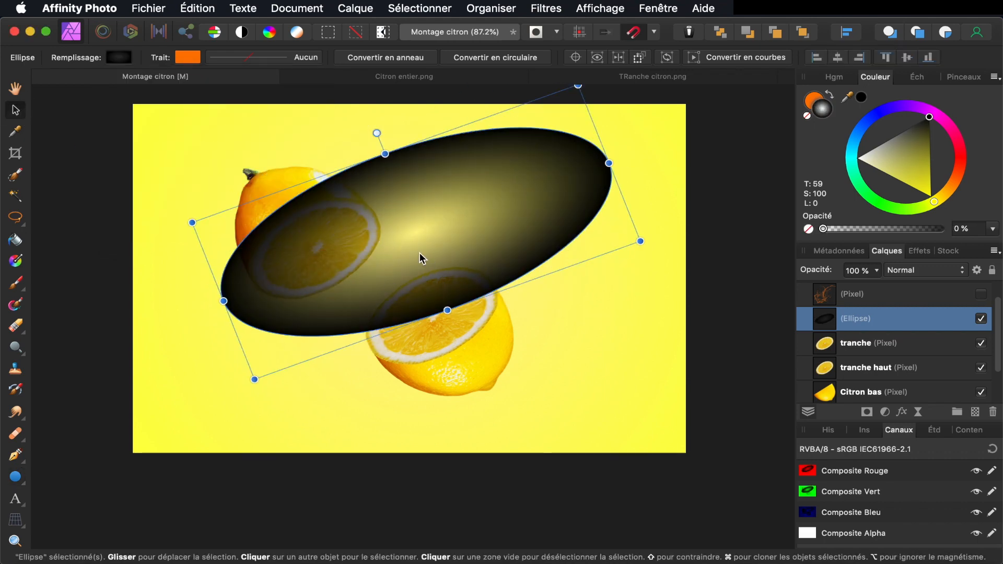
left_click_drag(420, 256, 437, 234)
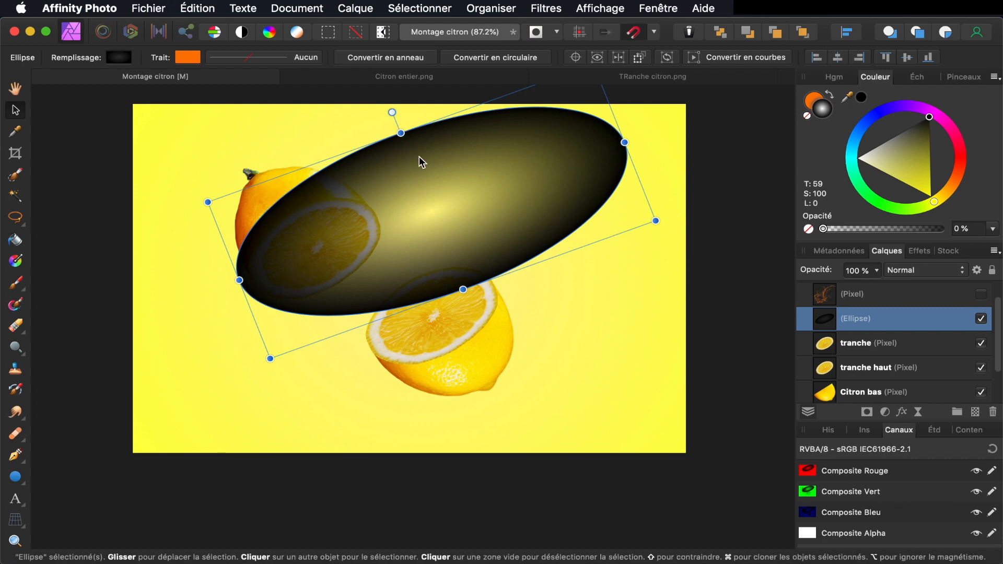
left_click(981, 318)
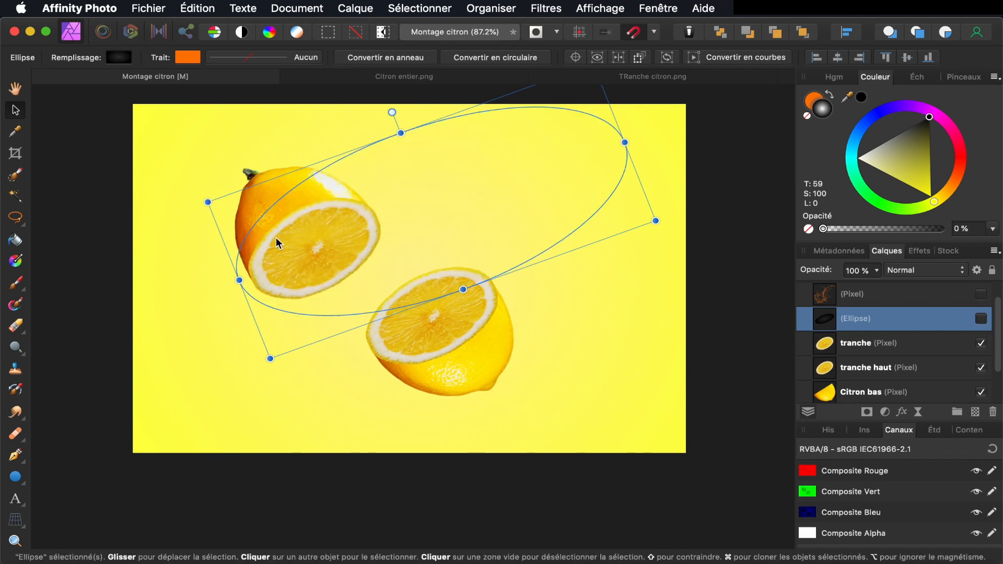
left_click(981, 319)
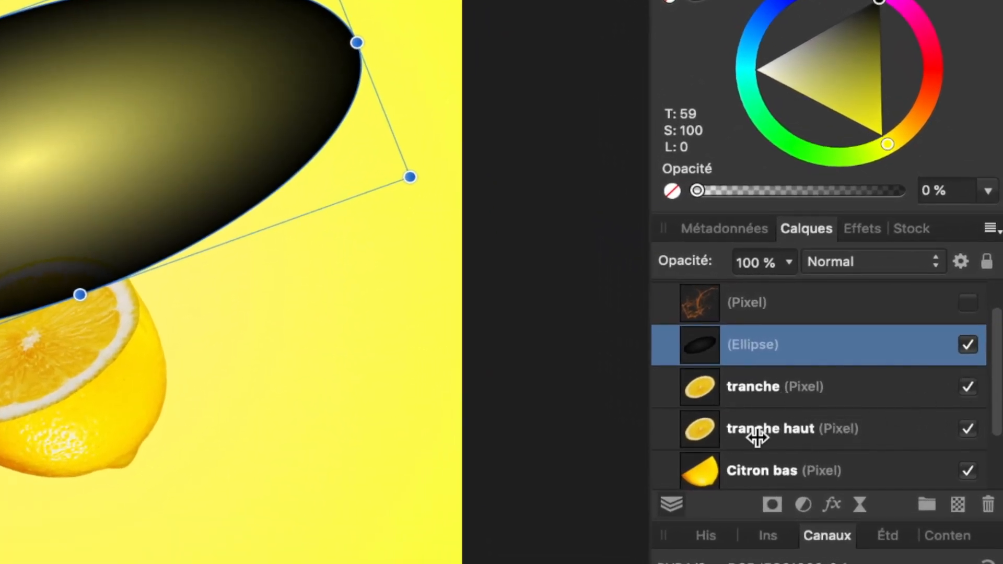
Rename the tranche layer "tranche bas"
left_click(763, 428)
left_click(777, 387)
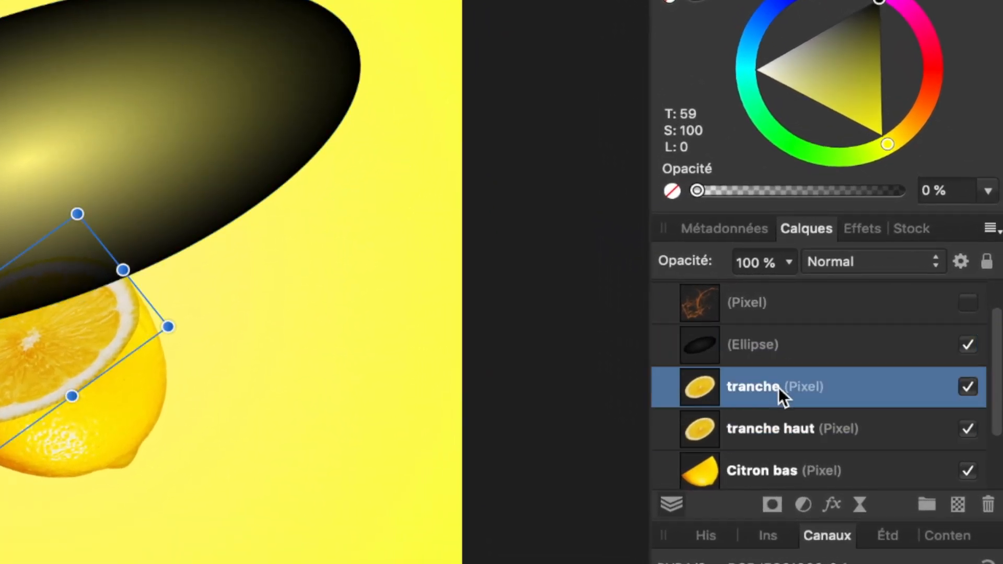
double_click(779, 388)
type("bas")
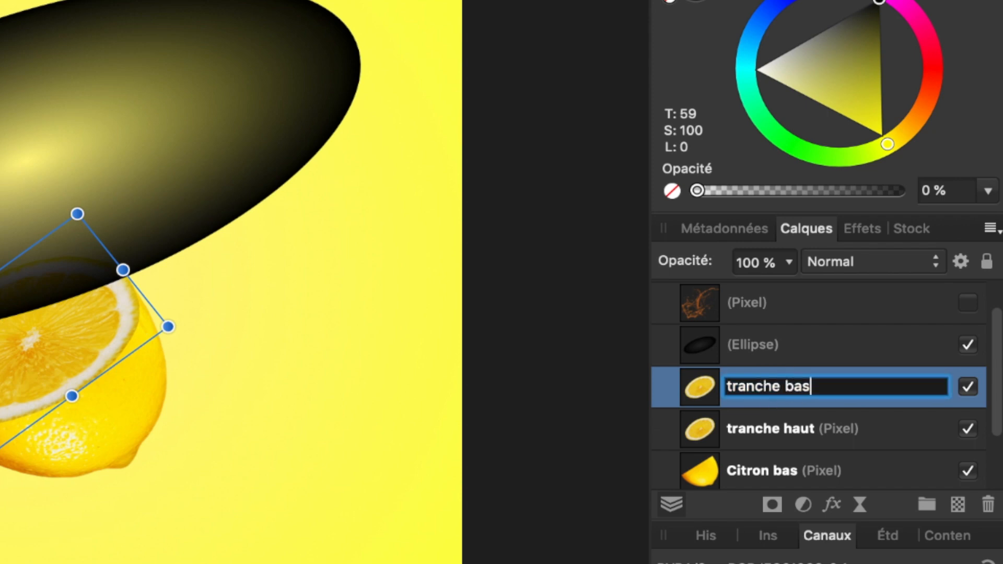
key("Return")
Duplicate the tranche haut layer and place the copy directly above the ellipse layer
left_click(777, 436)
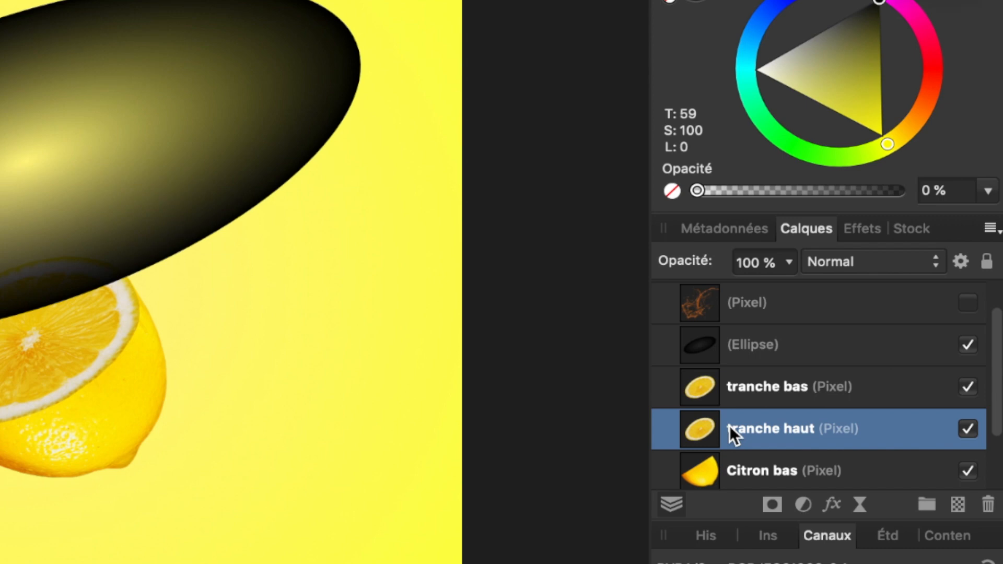
key("super+j")
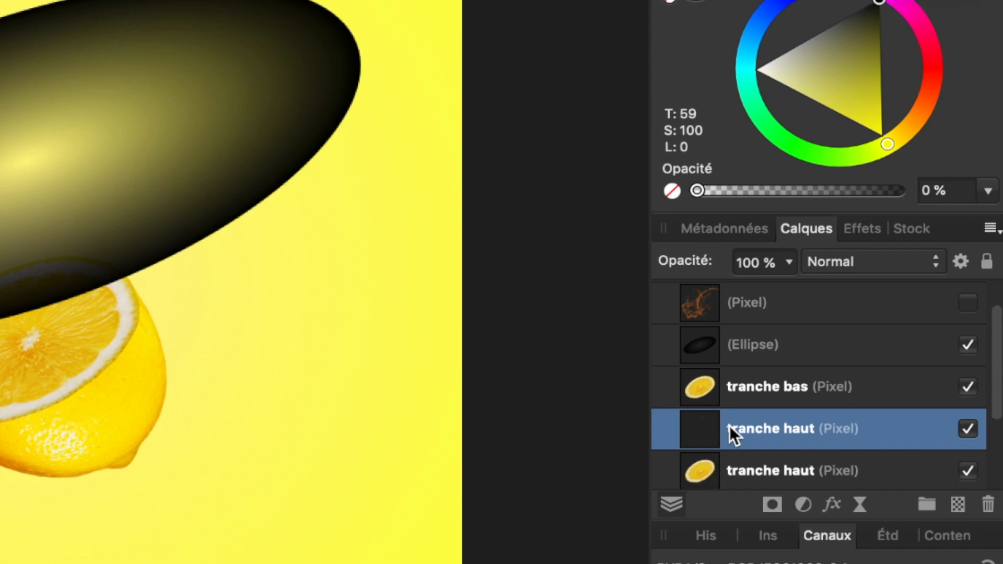
left_click_drag(729, 425, 707, 338)
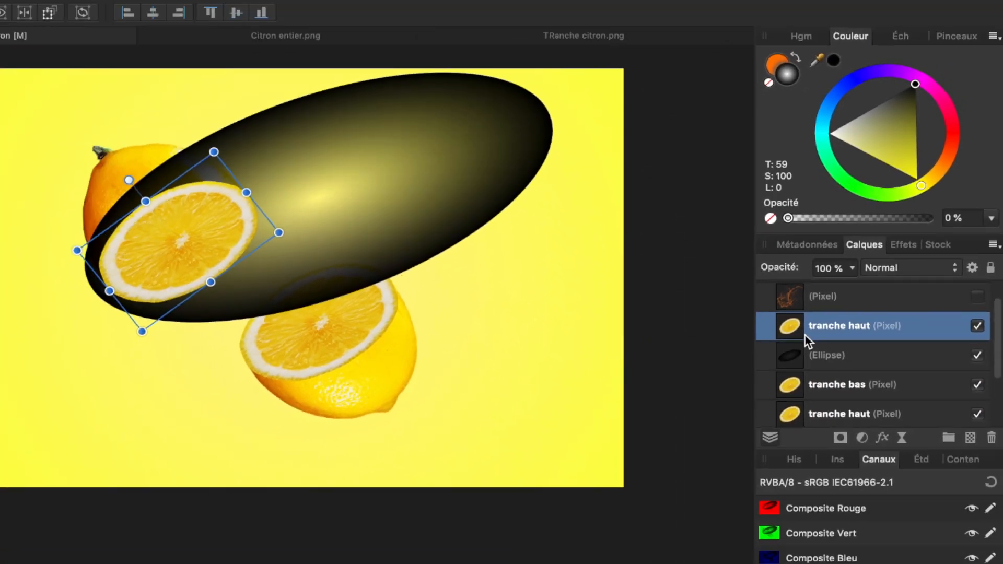
Mask the ellipse with the tranche haut copy and reduce the mask's opacity to 14 %
right_click(721, 358)
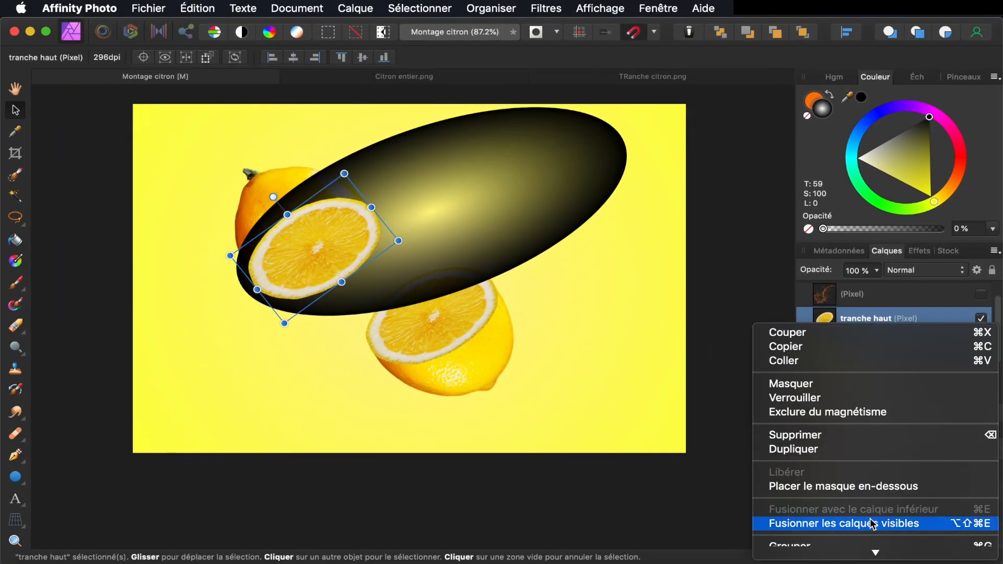
left_click(876, 491)
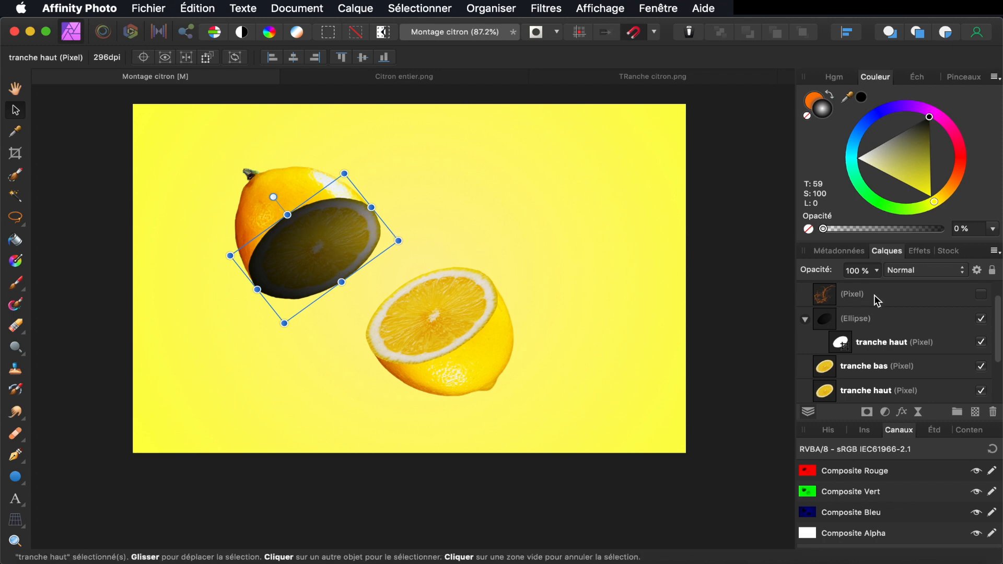
left_click(877, 272)
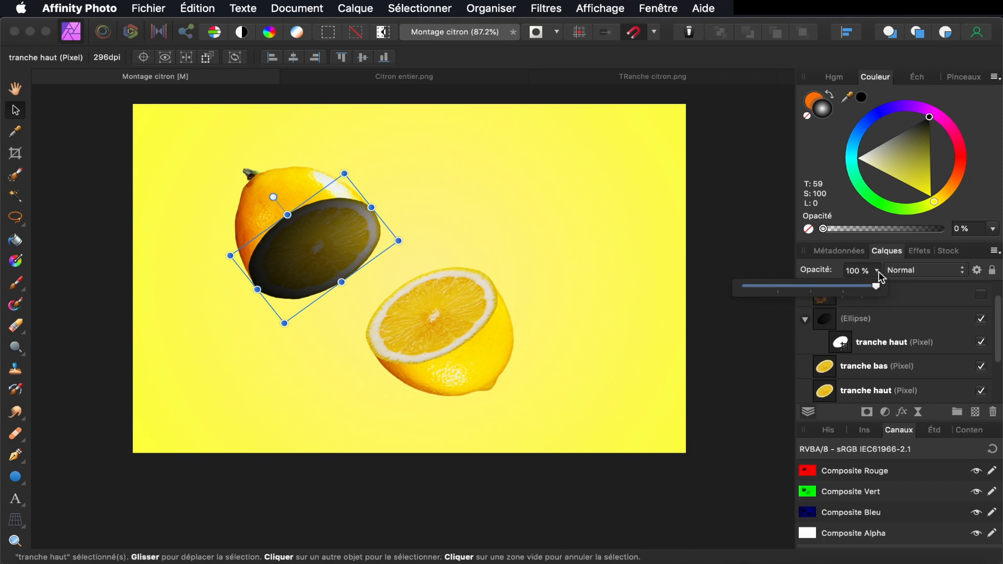
left_click_drag(877, 290, 772, 299)
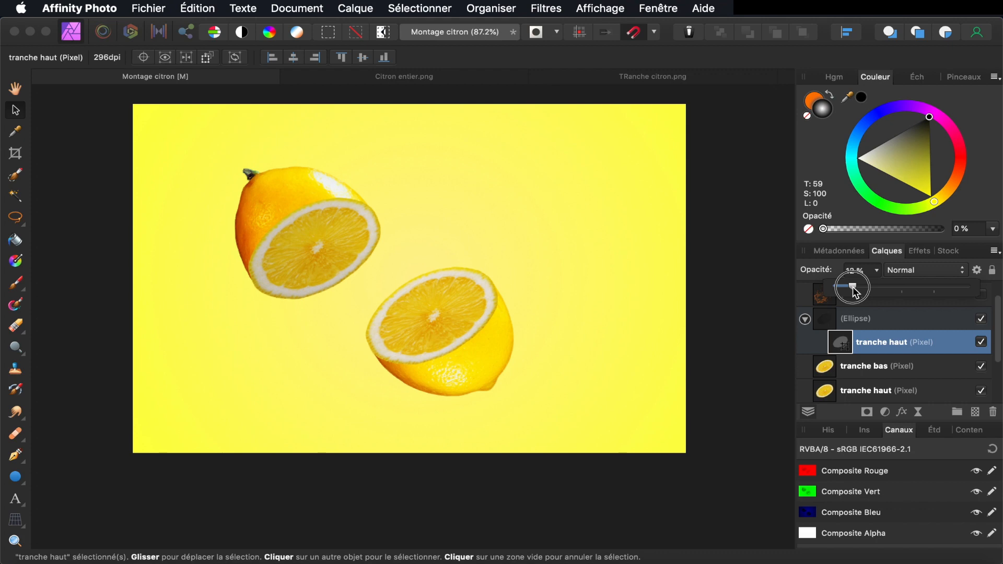
left_click_drag(853, 286, 856, 287)
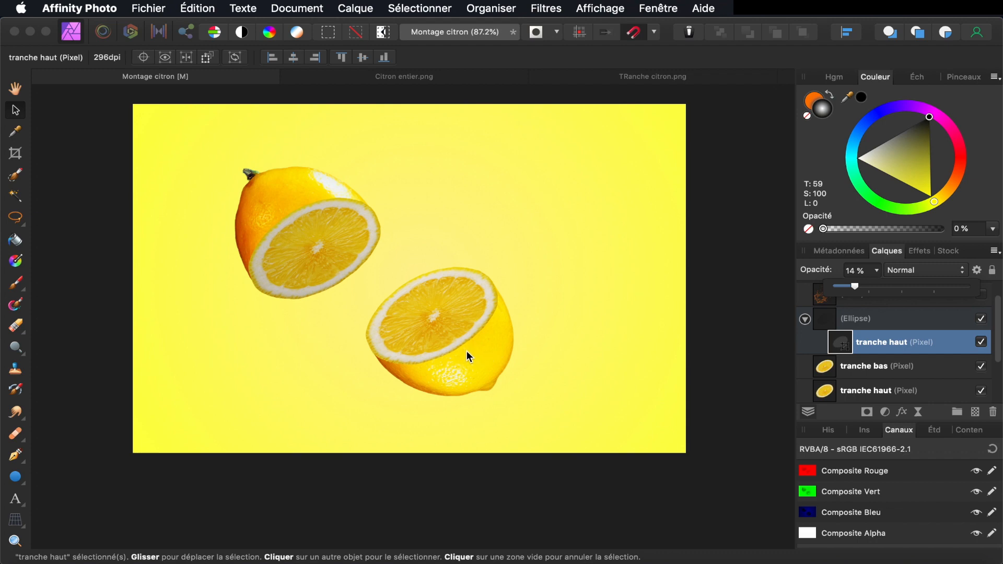
Duplicate the masked ellipse and move the copy onto the lower lemon half's cut face
left_click(862, 323)
key("super")
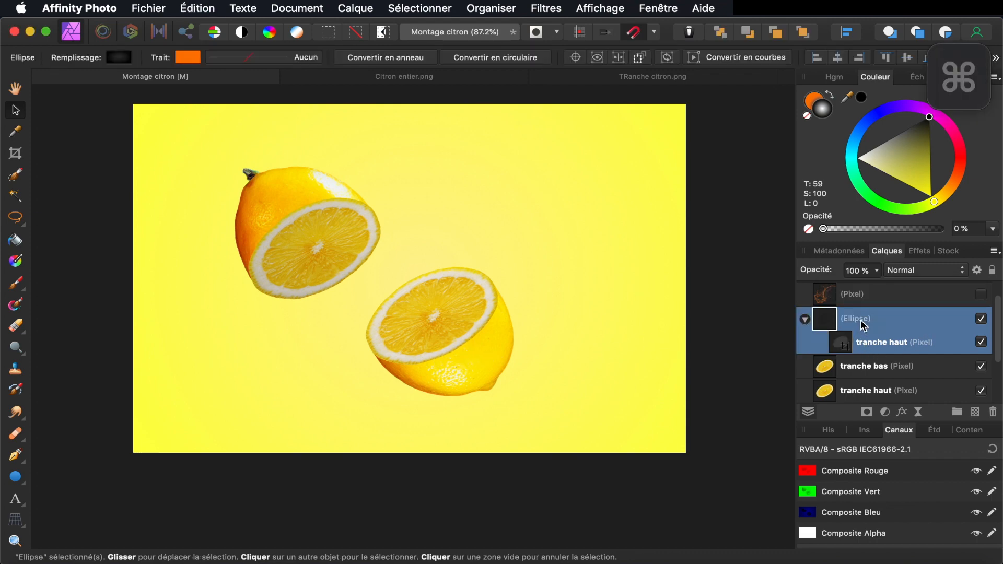
key("super+j")
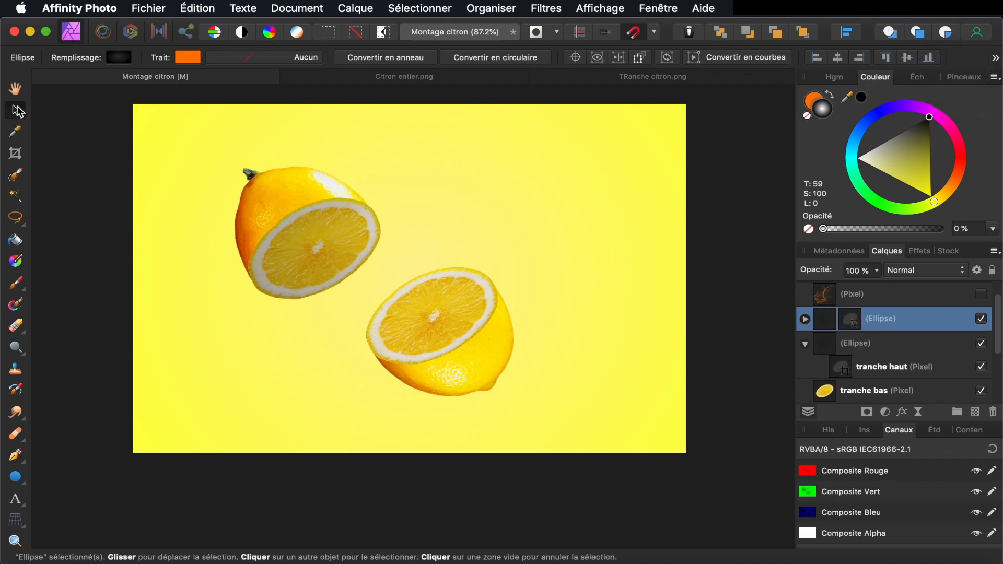
left_click_drag(316, 240, 433, 314)
Widen the masked ellipse copy, rotate it slightly clockwise and reposition it over the lower lemon half's cut face
left_click_drag(507, 289, 567, 268)
left_click_drag(430, 228, 436, 226)
left_click_drag(415, 317, 386, 327)
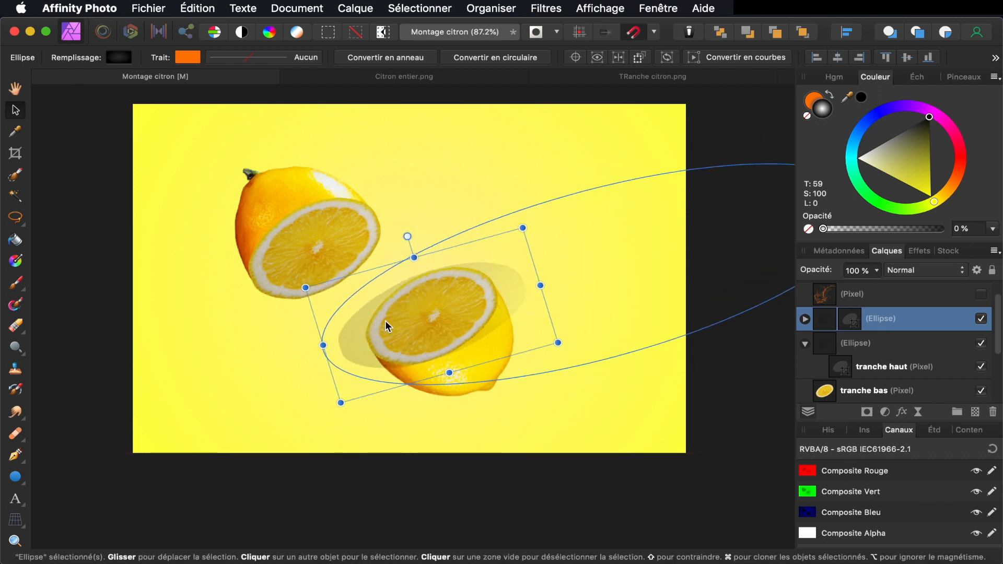
scroll(875, 362, "down", 3)
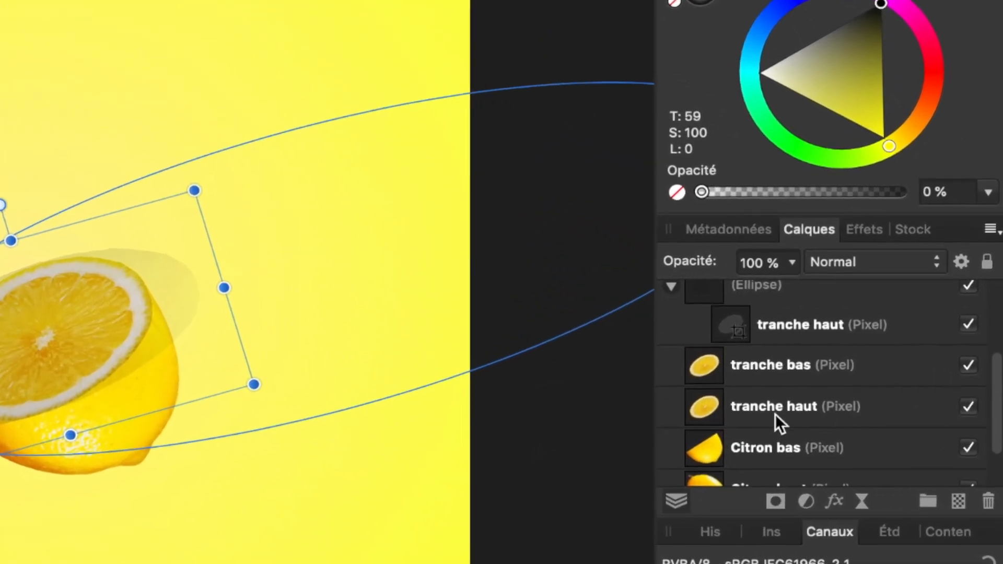
Duplicate the tranche bas layer and place the copy directly above the two masked ellipse layers
left_click(766, 368)
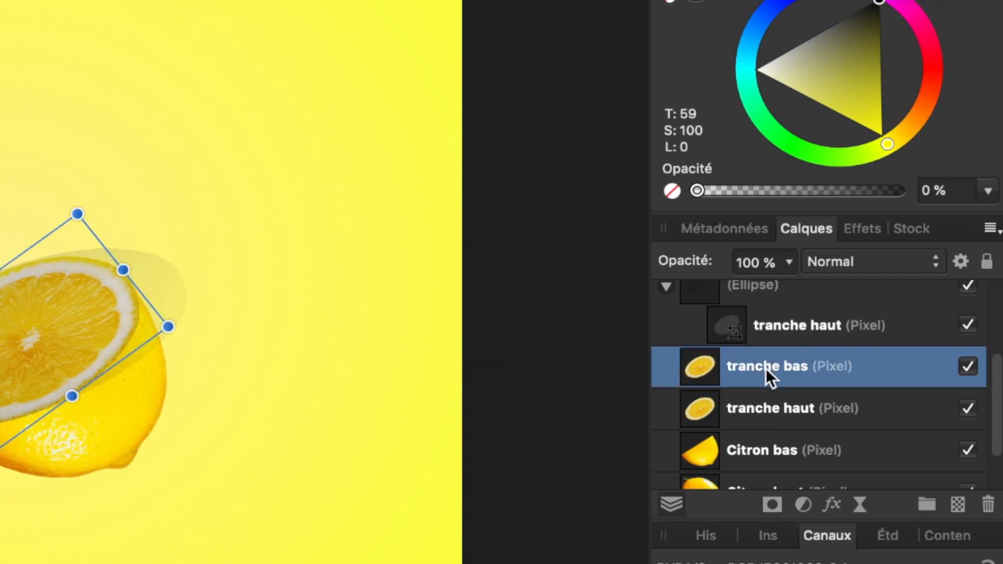
key("super+j")
left_click_drag(738, 369, 759, 366)
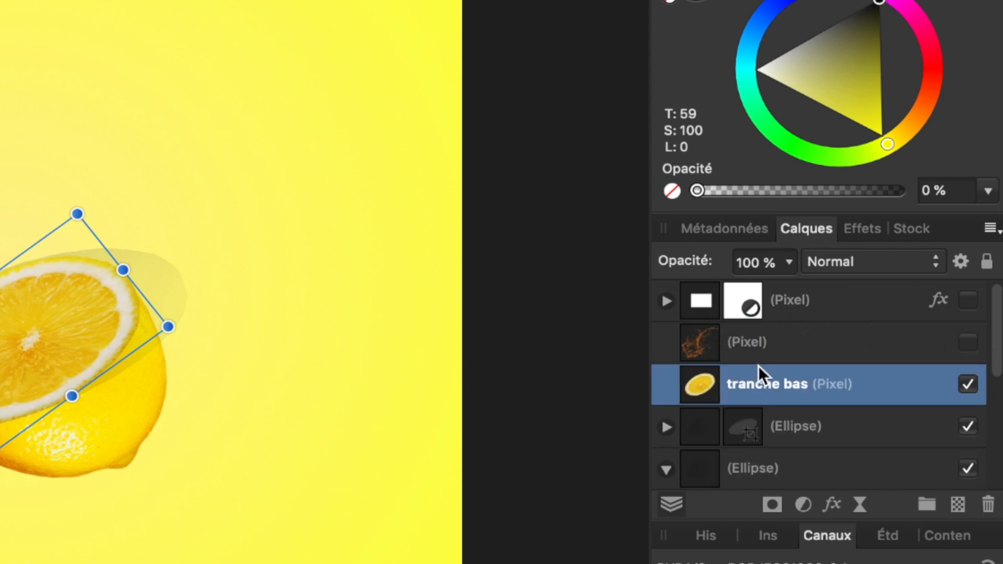
Delete the tranche haut mask nested in the upper of the two ellipse layers
left_click(667, 428)
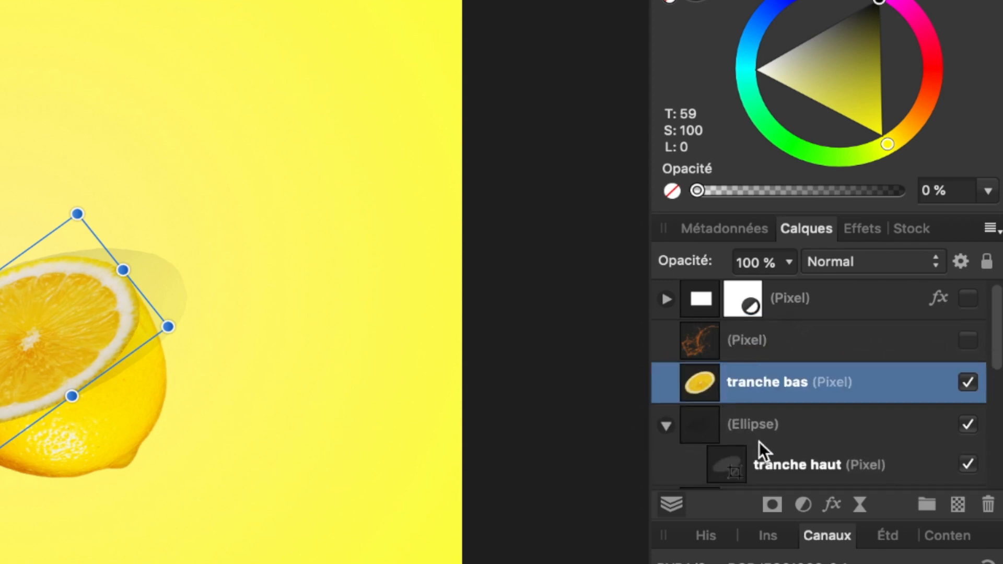
scroll(760, 441, "down", 2)
left_click(734, 406)
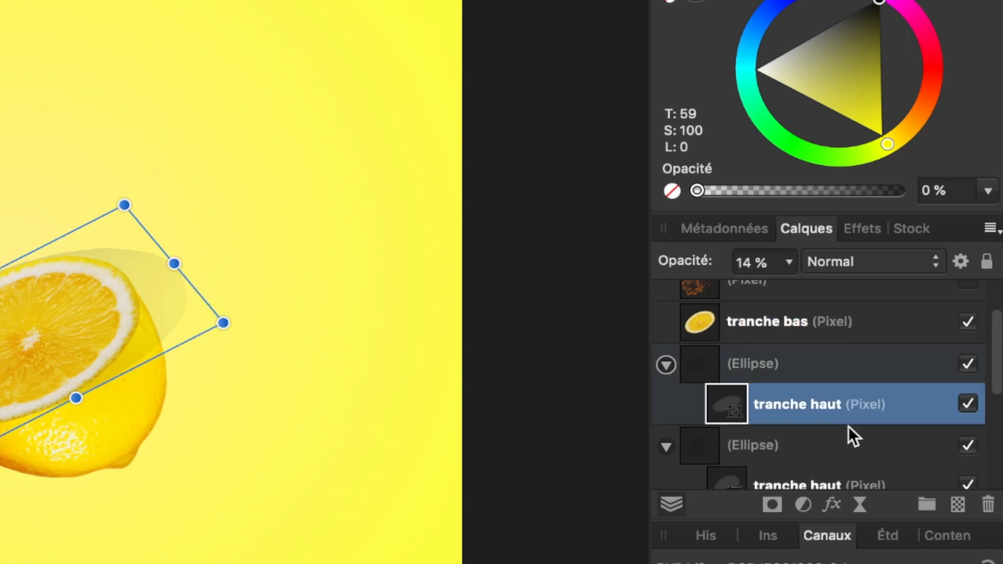
left_click(989, 506)
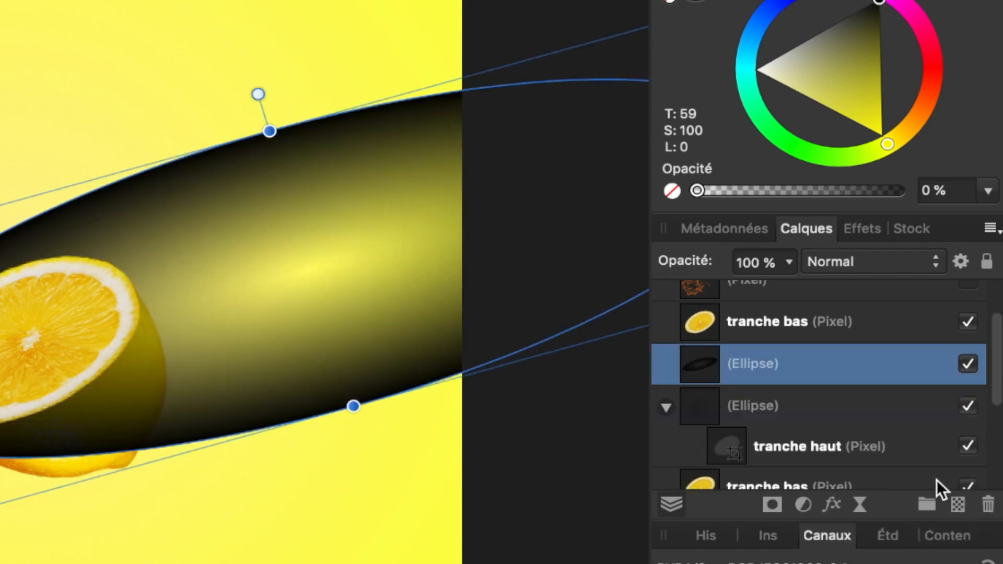
Mask the unmasked ellipse with the tranche bas copy and reduce the mask's opacity to 9 %
left_click(701, 324)
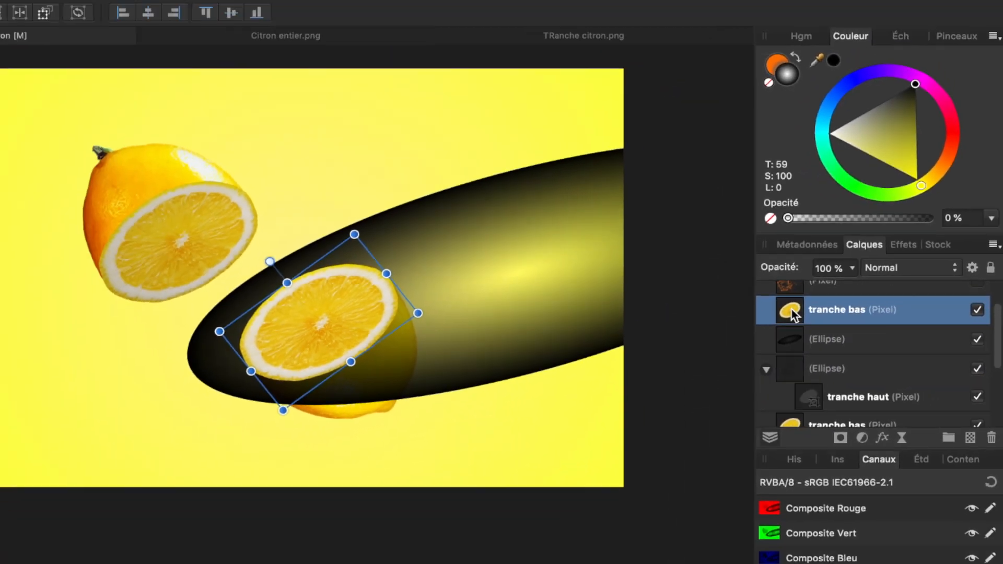
right_click(791, 309)
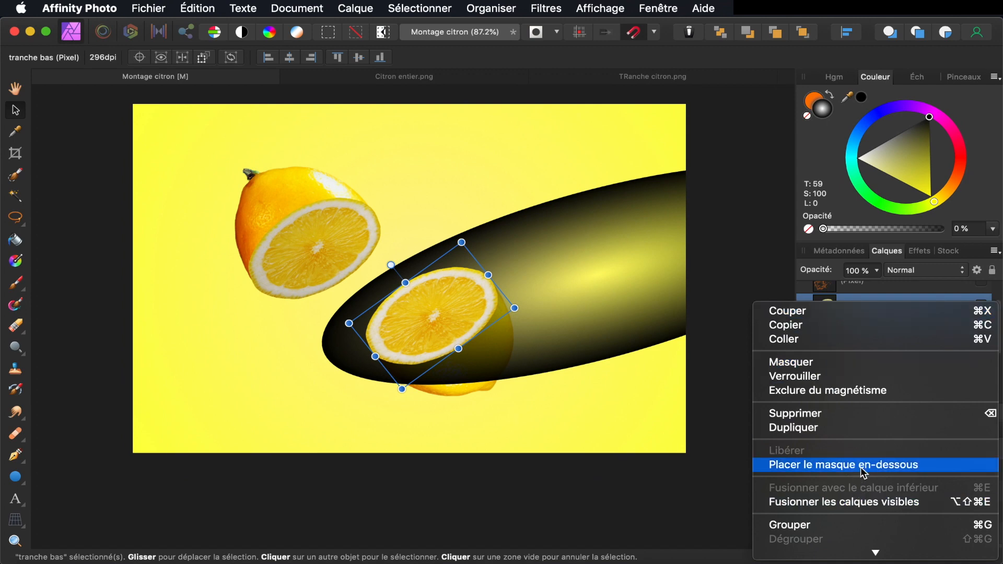
left_click(891, 467)
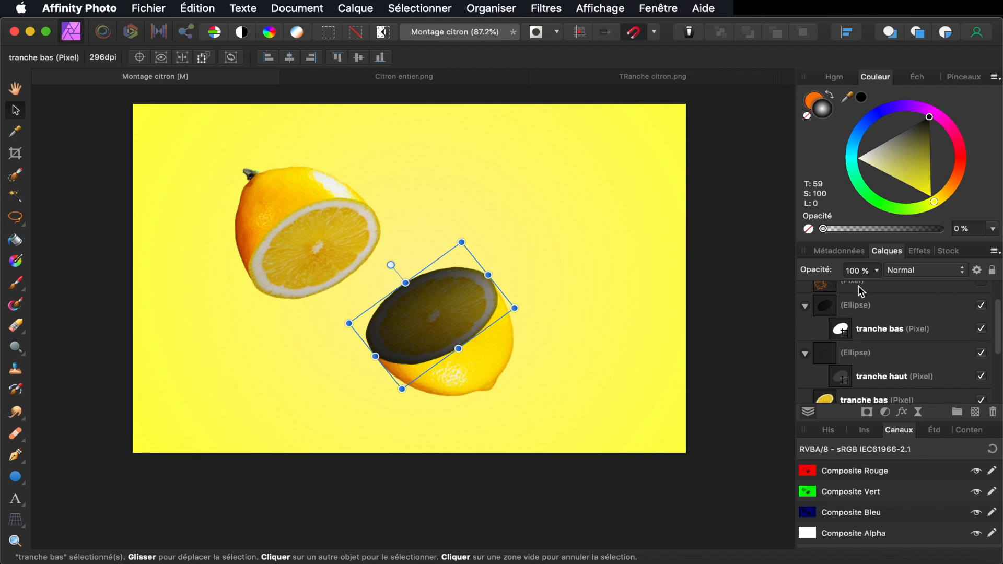
left_click(877, 270)
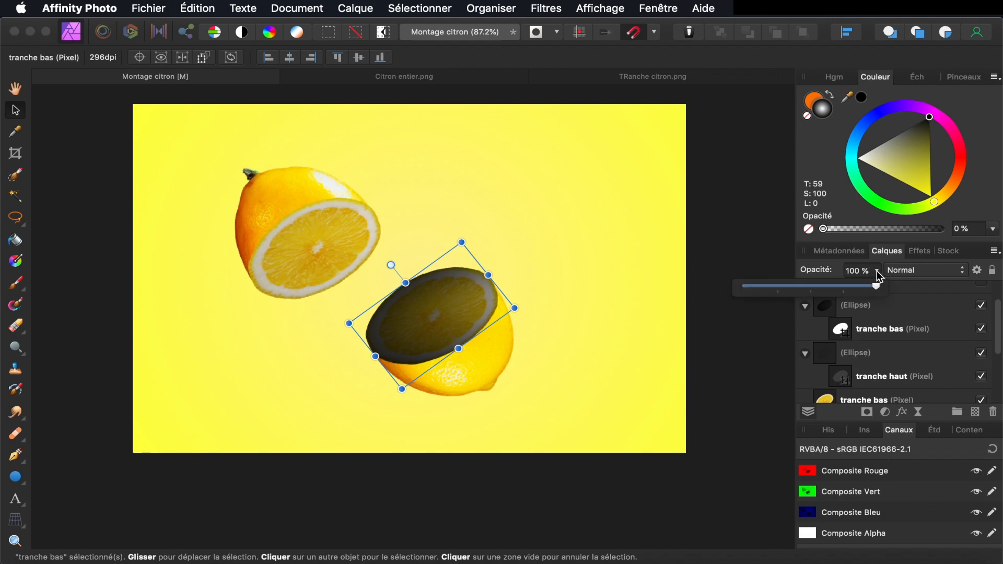
left_click_drag(877, 286, 756, 288)
left_click(747, 360)
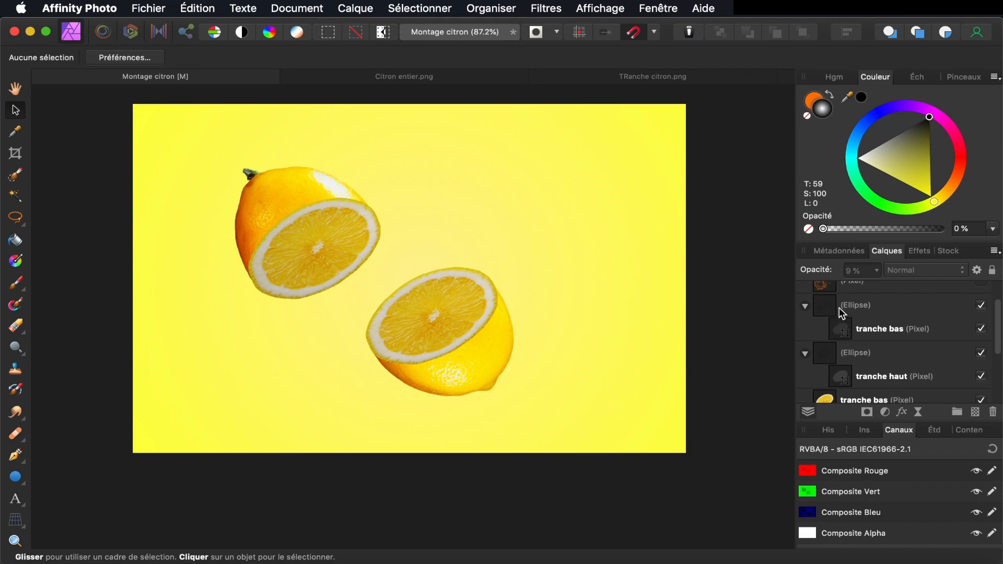
Collapse both masked ellipse layers and rename the one shading the lower lemon half "ombre bas"
left_click(806, 309)
left_click(807, 330)
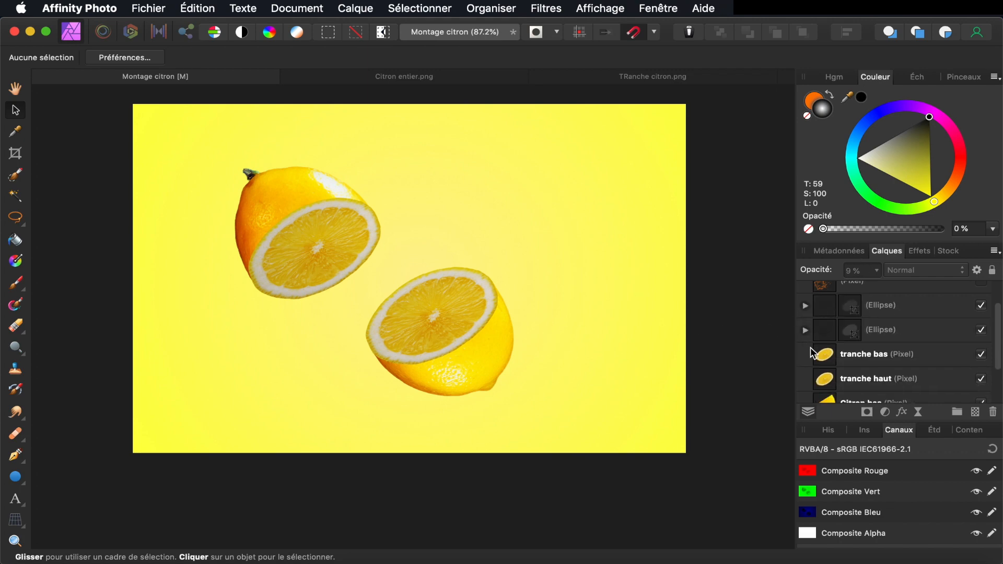
scroll(825, 356, "up", 2)
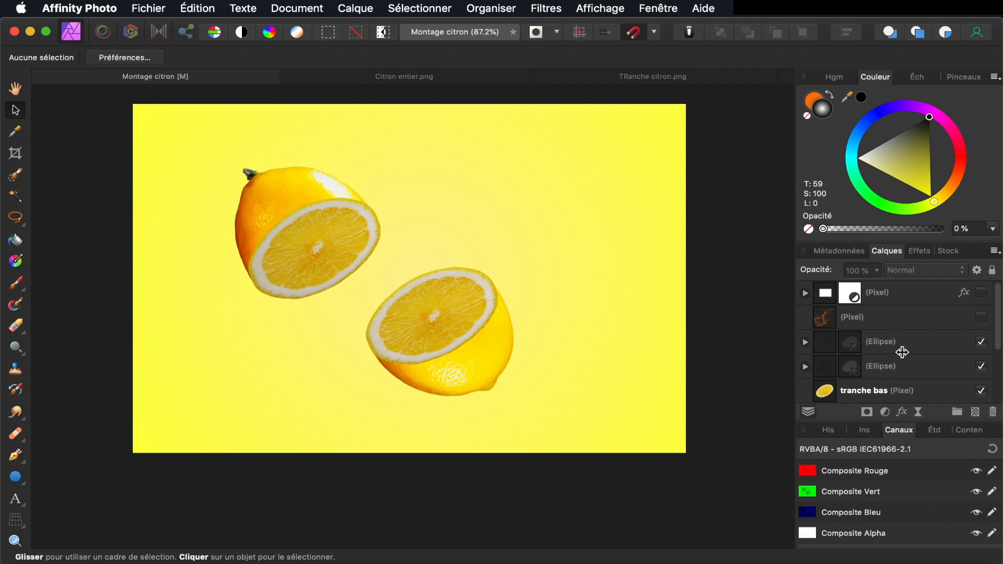
left_click(982, 342)
left_click(982, 342)
left_click(890, 348)
double_click(889, 345)
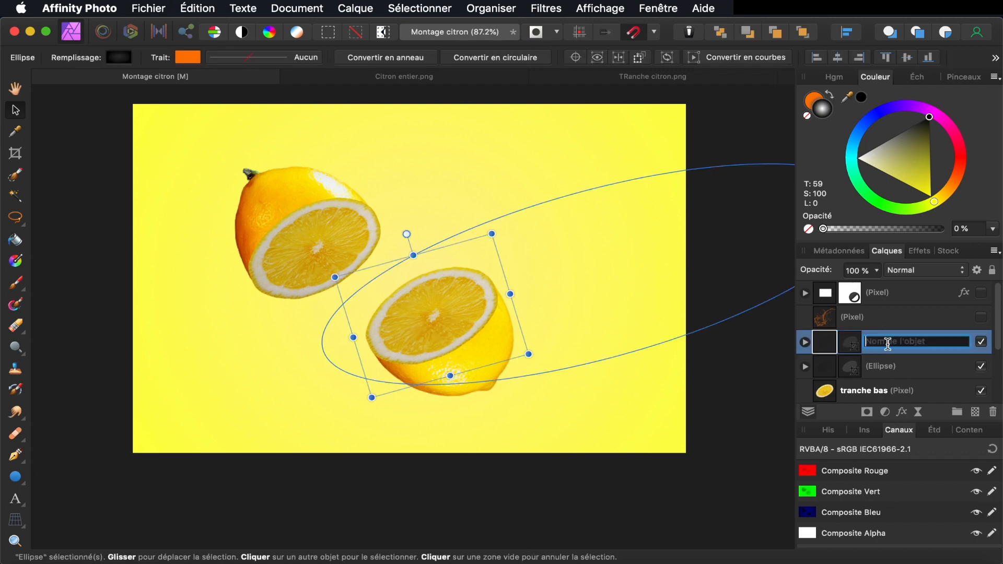
type("ombre bas")
key("Return")
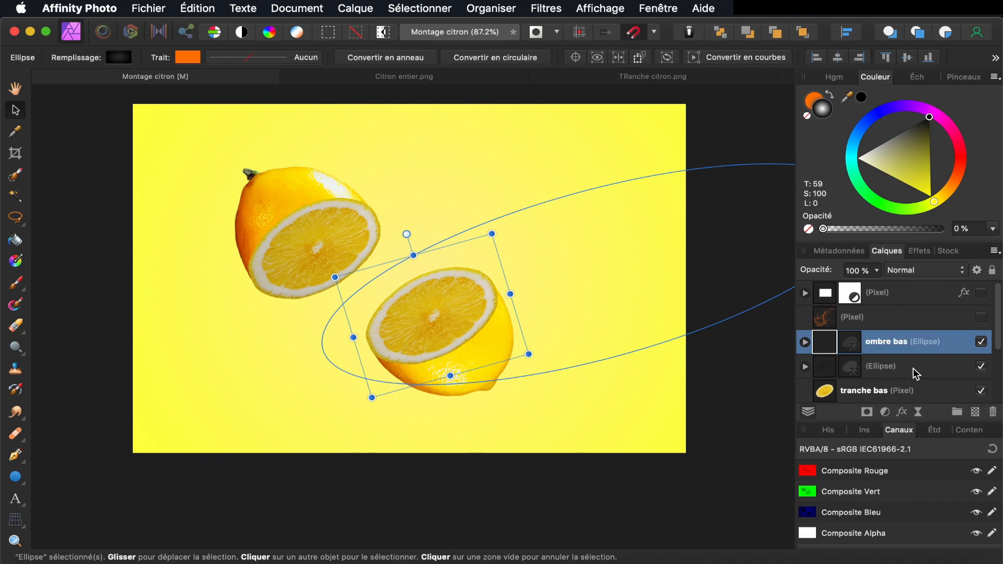
Rename the ellipse layer shading the upper lemon half "ombre haut"
left_click(884, 371)
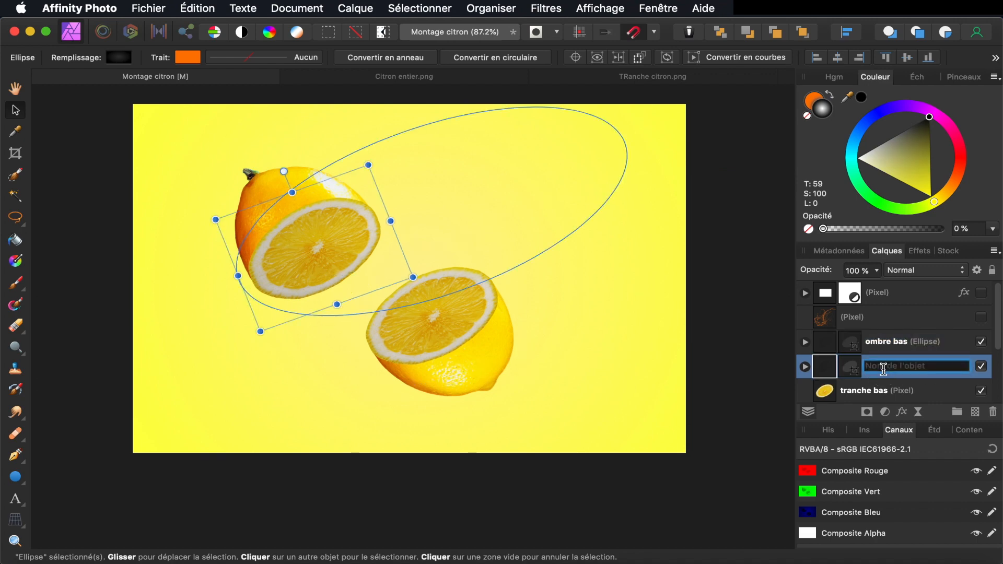
type("ombre haut")
key("Return")
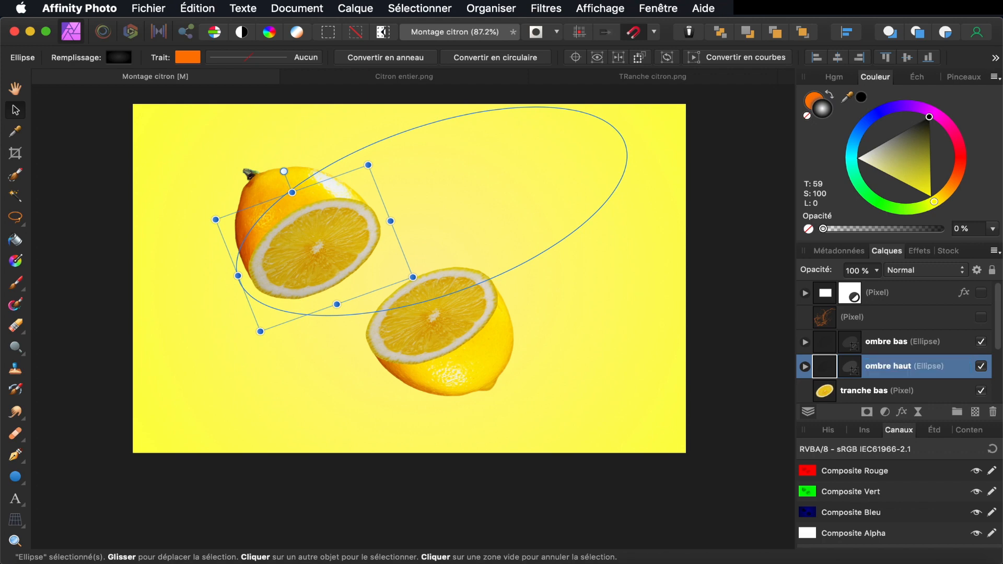
Group the ombre haut, tranche haut and Citron haut layers
scroll(878, 372, "down", 2)
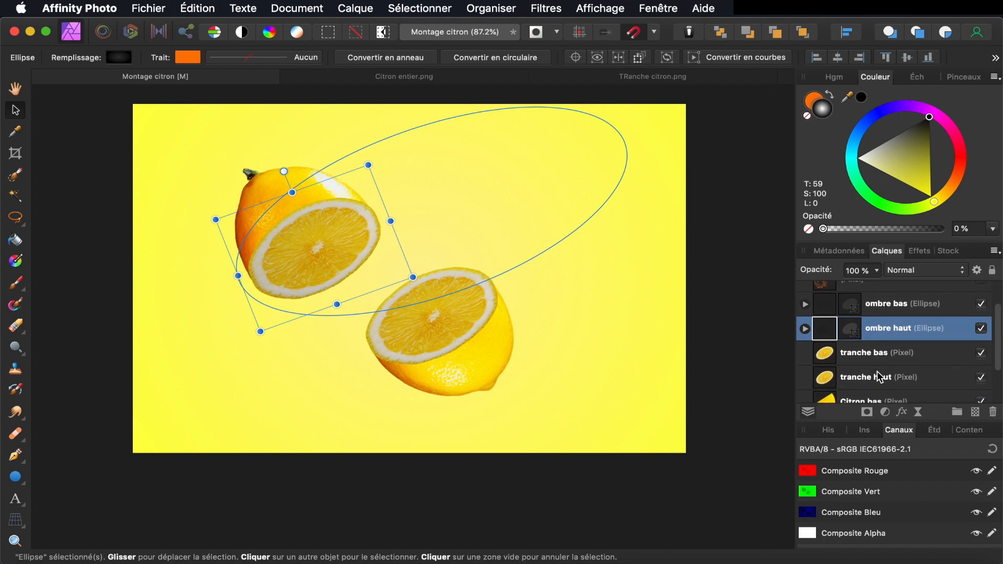
scroll(881, 378, "down", 2)
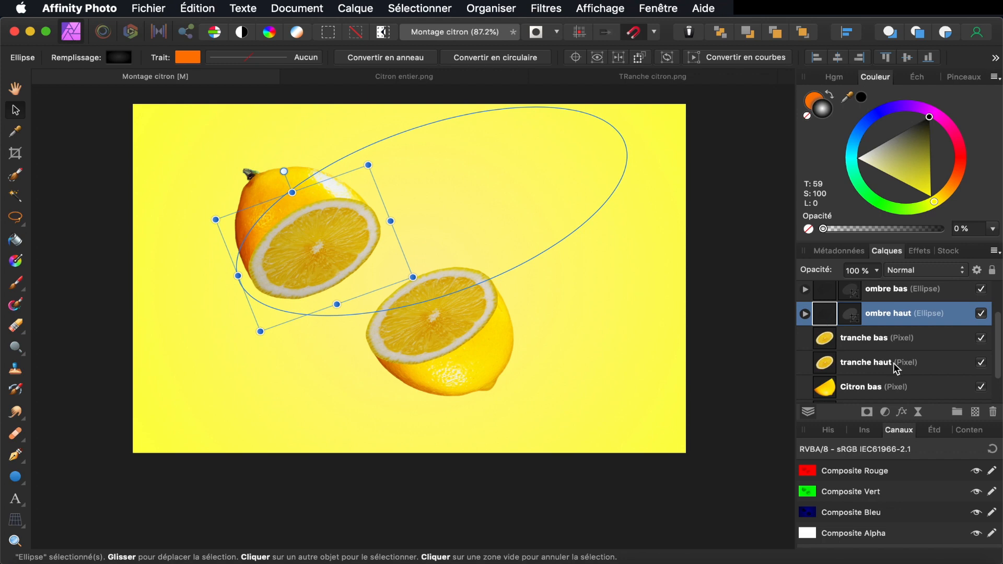
scroll(897, 369, "down", 3)
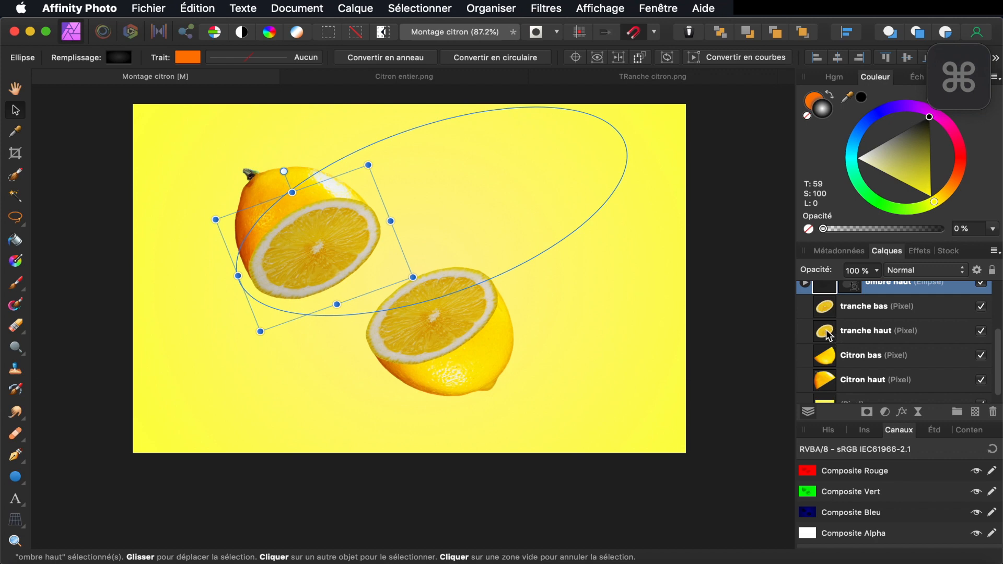
left_click(859, 335, "super")
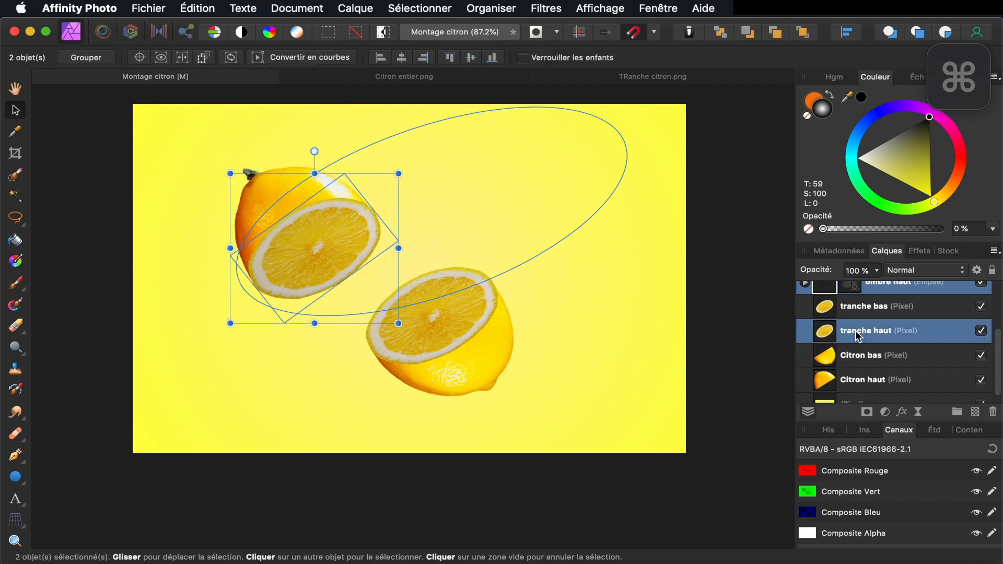
left_click(873, 384, "super")
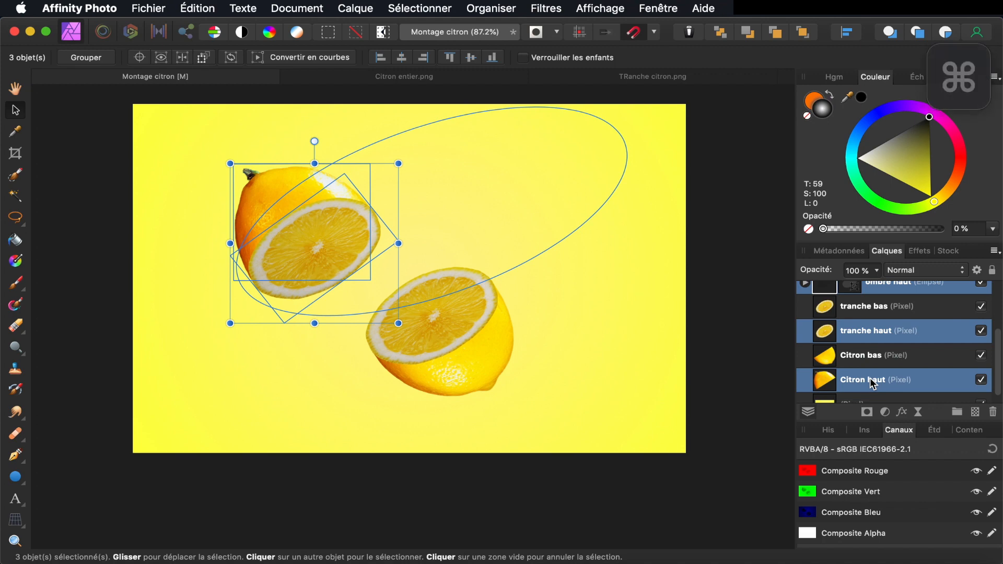
key("super+g")
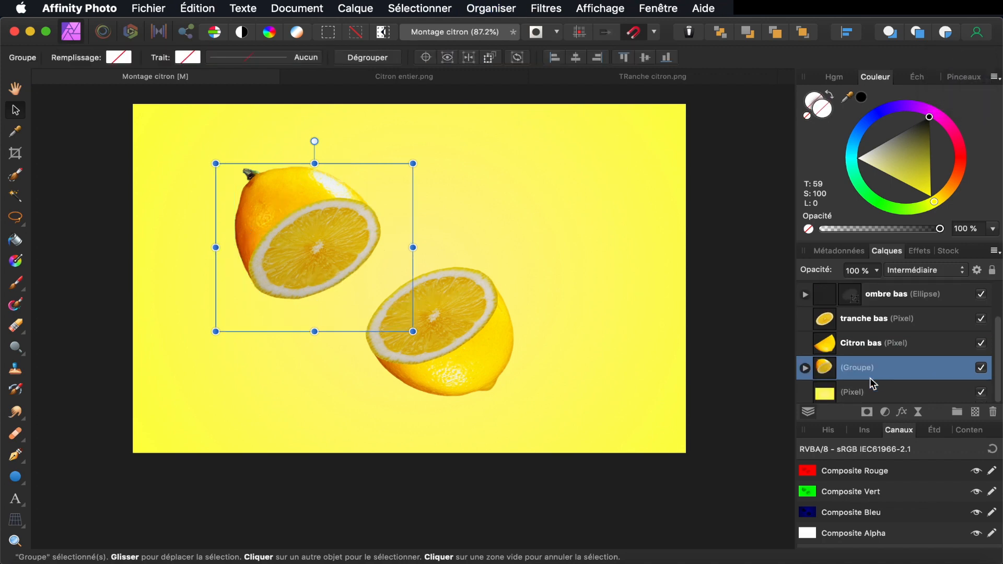
Name the upper lemon half's group "haut" and move it slightly toward the canvas's upper-left corner
double_click(863, 369)
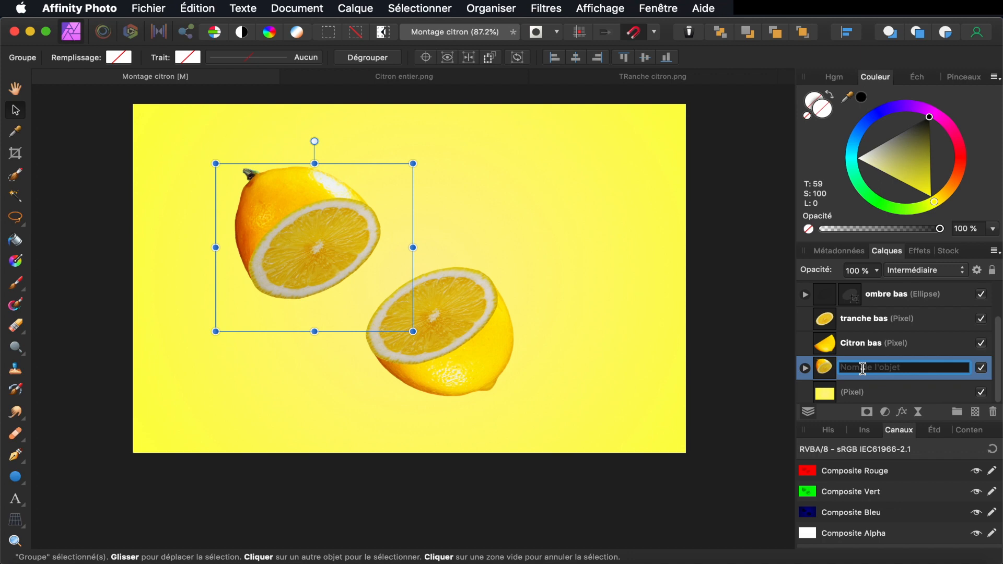
type("haut")
key("Return")
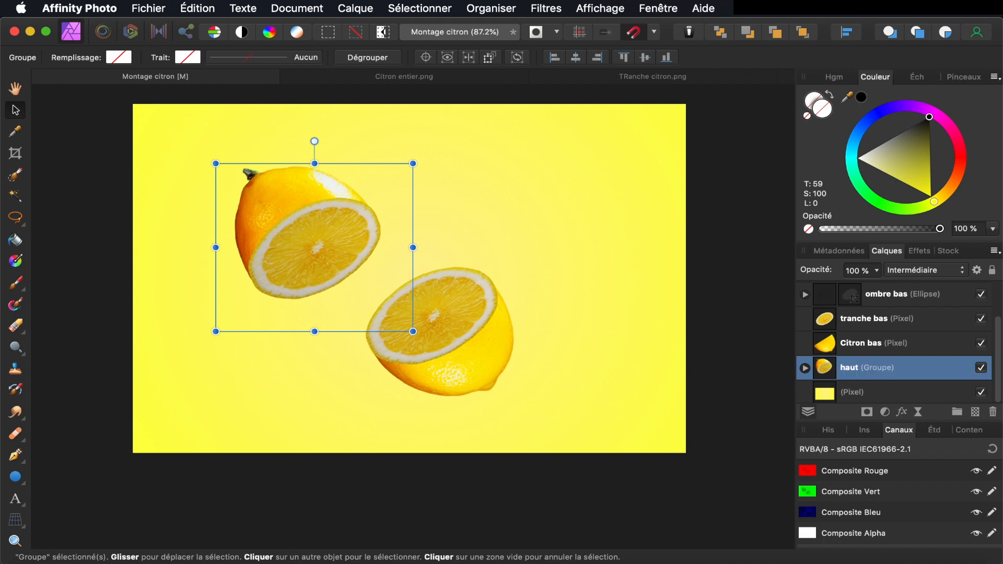
left_click_drag(317, 238, 295, 216)
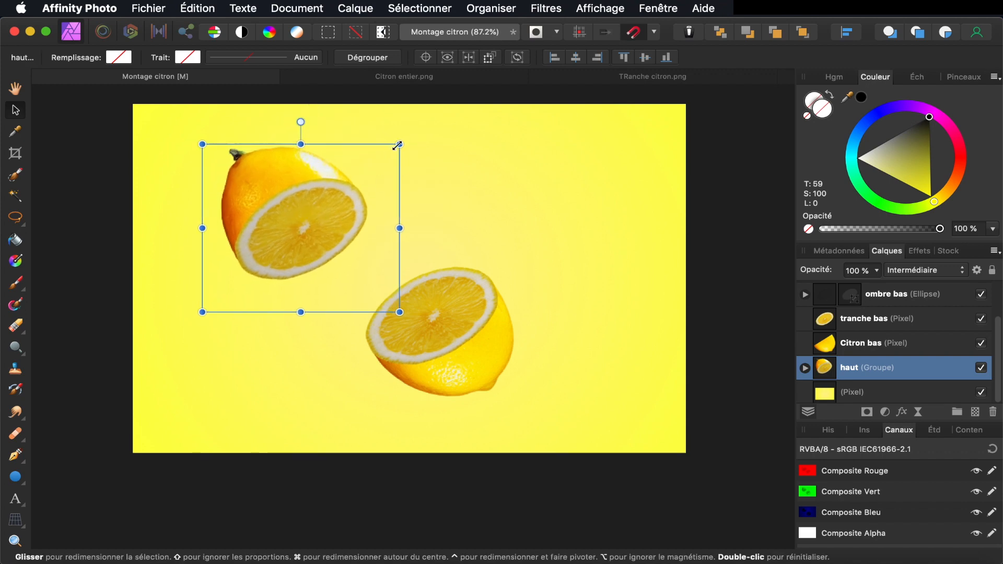
mouse_move(398, 144)
left_mouse_down()
mouse_move(371, 170)
mouse_move(403, 150)
left_mouse_up()
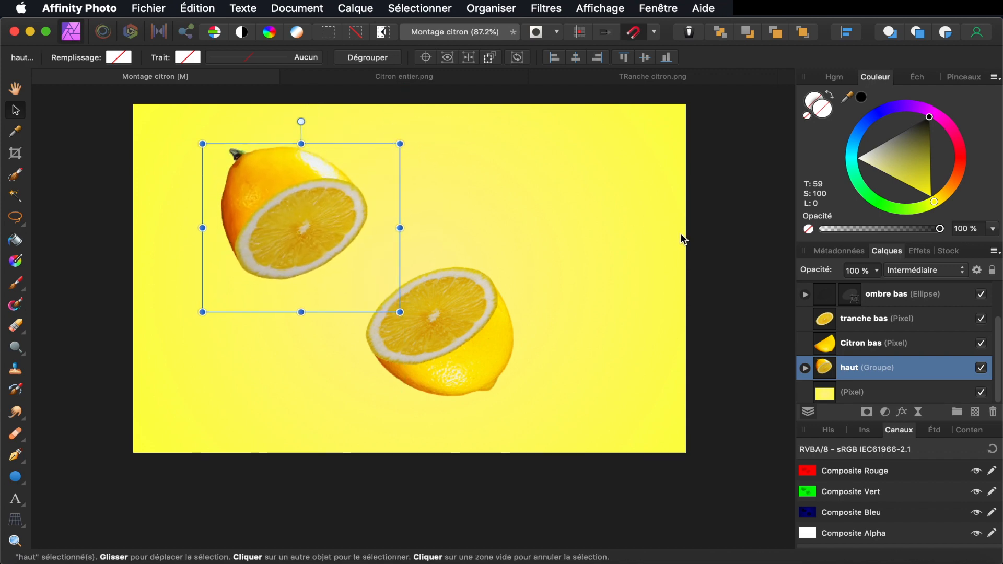
Group the Citron bas, tranche bas and ombre bas layers and name the group "bas"
left_click(871, 349)
scroll(871, 343, "up", 2)
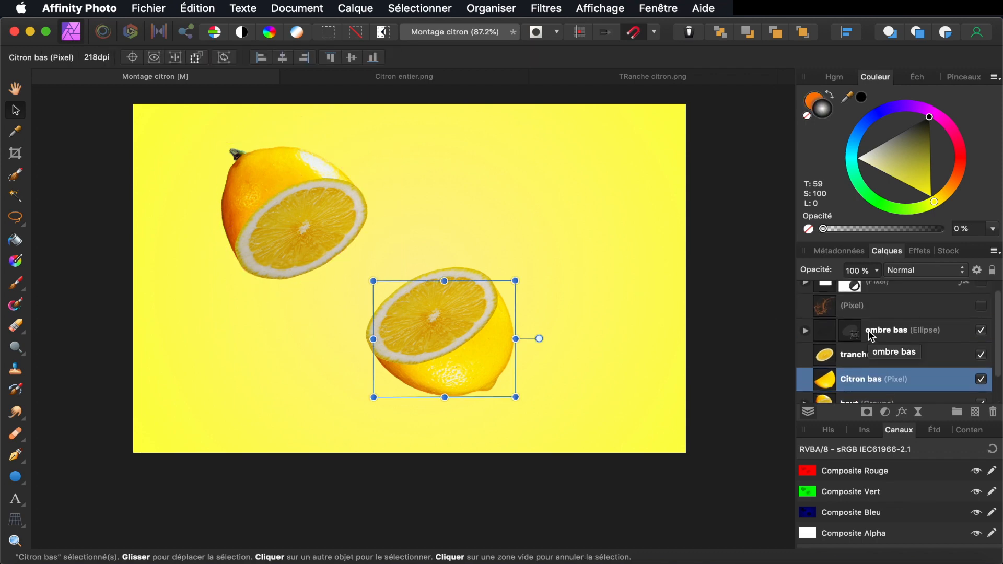
left_click(871, 337, "shift")
key("super+g")
double_click(860, 341)
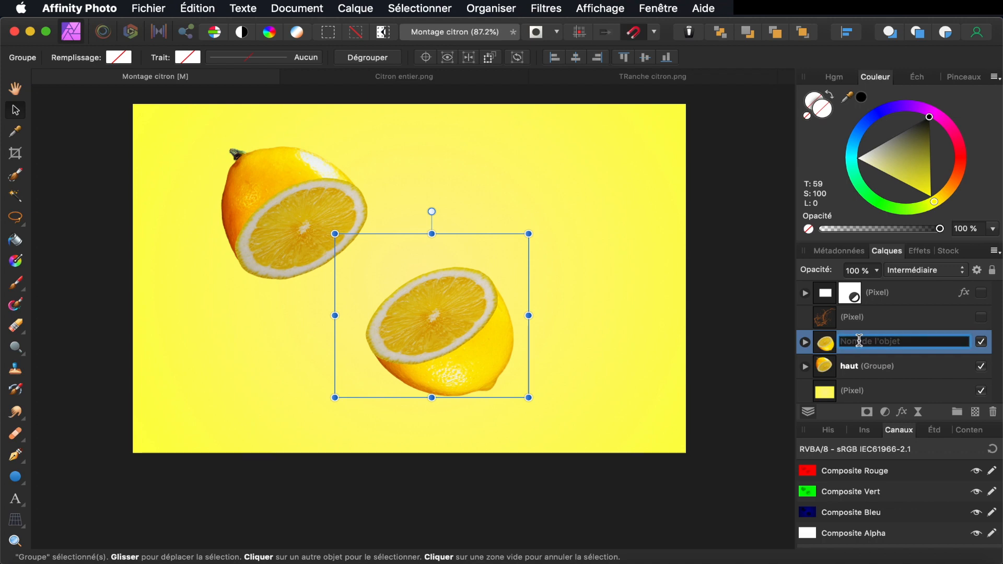
type("bas")
key("Return")
Spread out the lemon halves by moving the bas group right and slightly down, then shift the haut group slightly down and right
left_click_drag(434, 320, 511, 336)
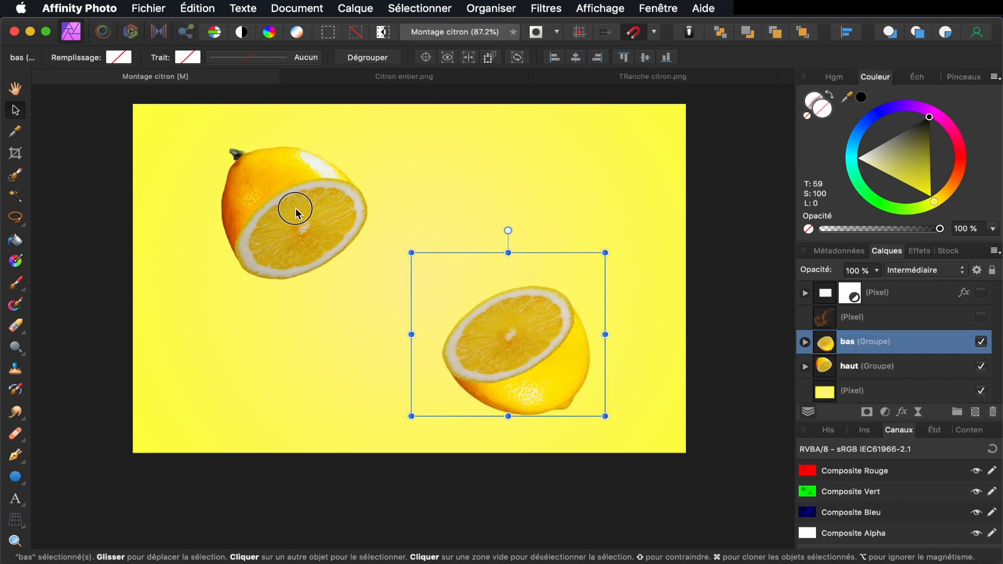
mouse_move(295, 211)
left_mouse_down()
mouse_move(324, 217)
mouse_move(301, 214)
left_mouse_up()
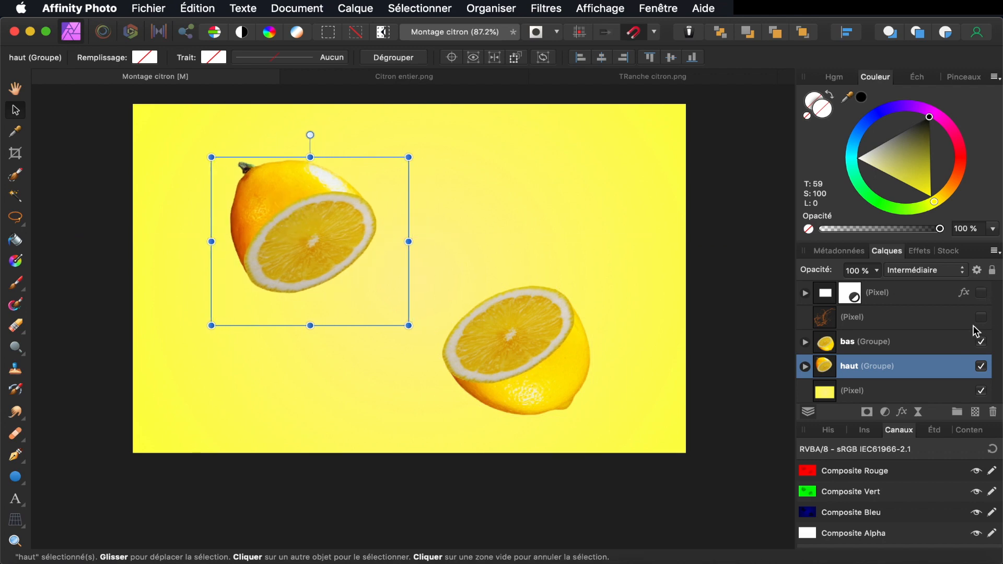
Show the orange splash layer and move it below the haut group, directly above the yellow background
scroll(975, 330, "down", 1)
scroll(942, 332, "up", 1)
left_click(982, 317)
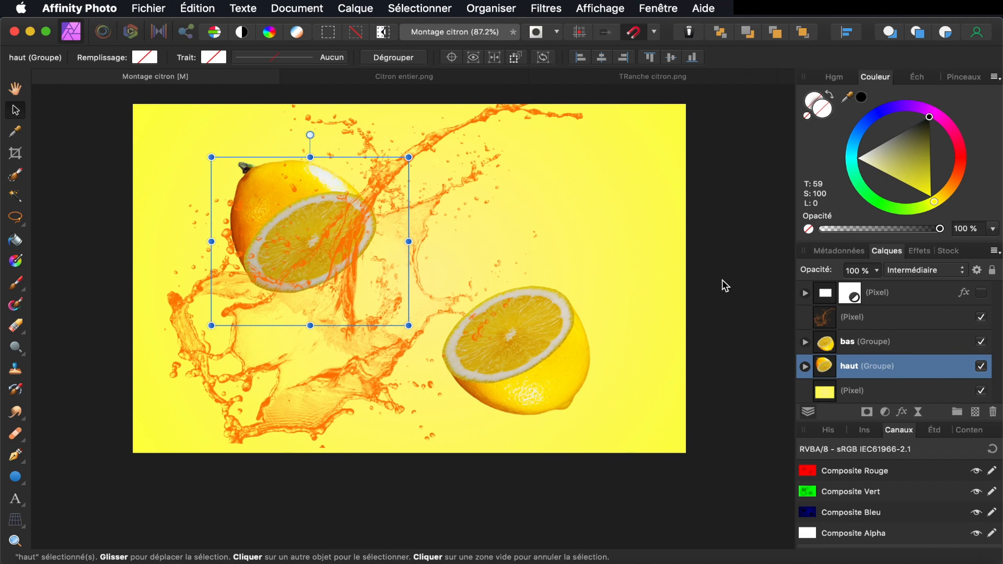
left_click_drag(825, 317, 823, 389)
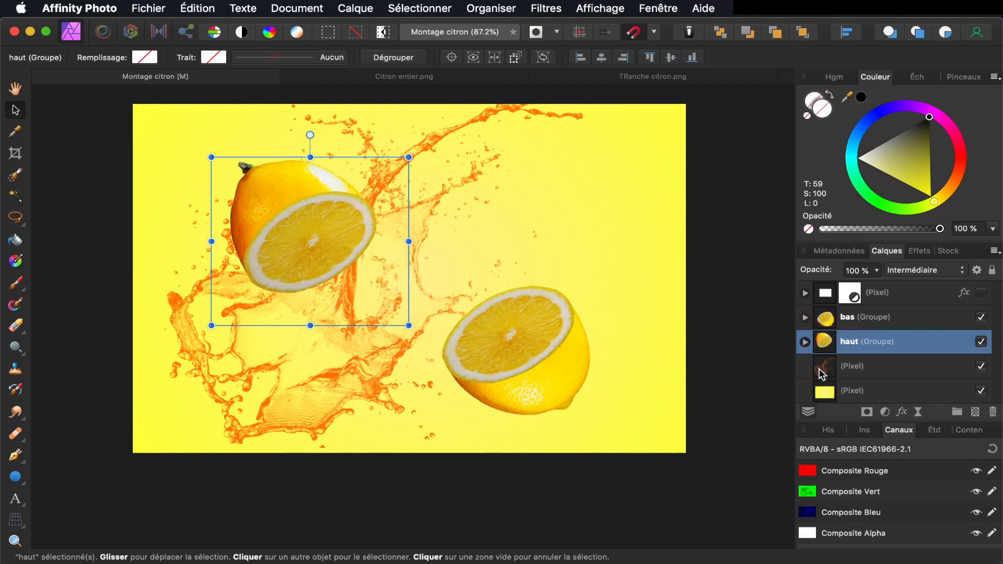